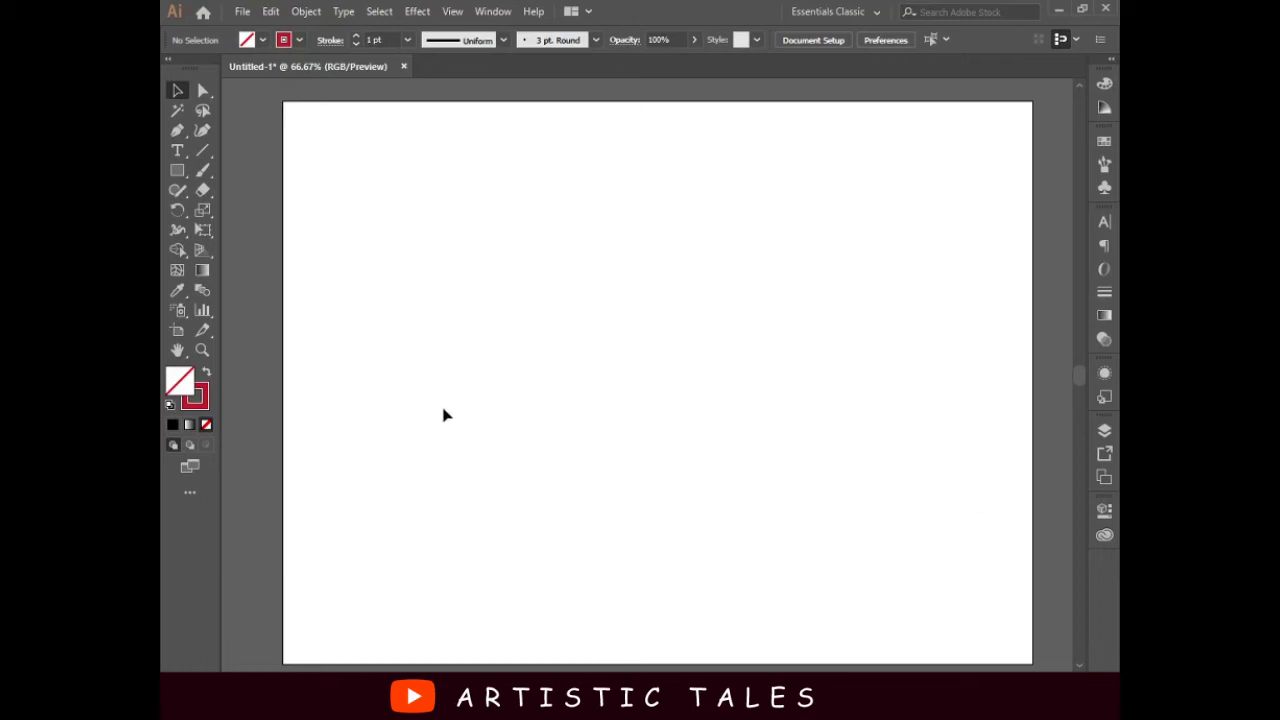
Draw a square near the artboard centre with a black outline
{"action": "left_click", "coordinate": [186, 172]}
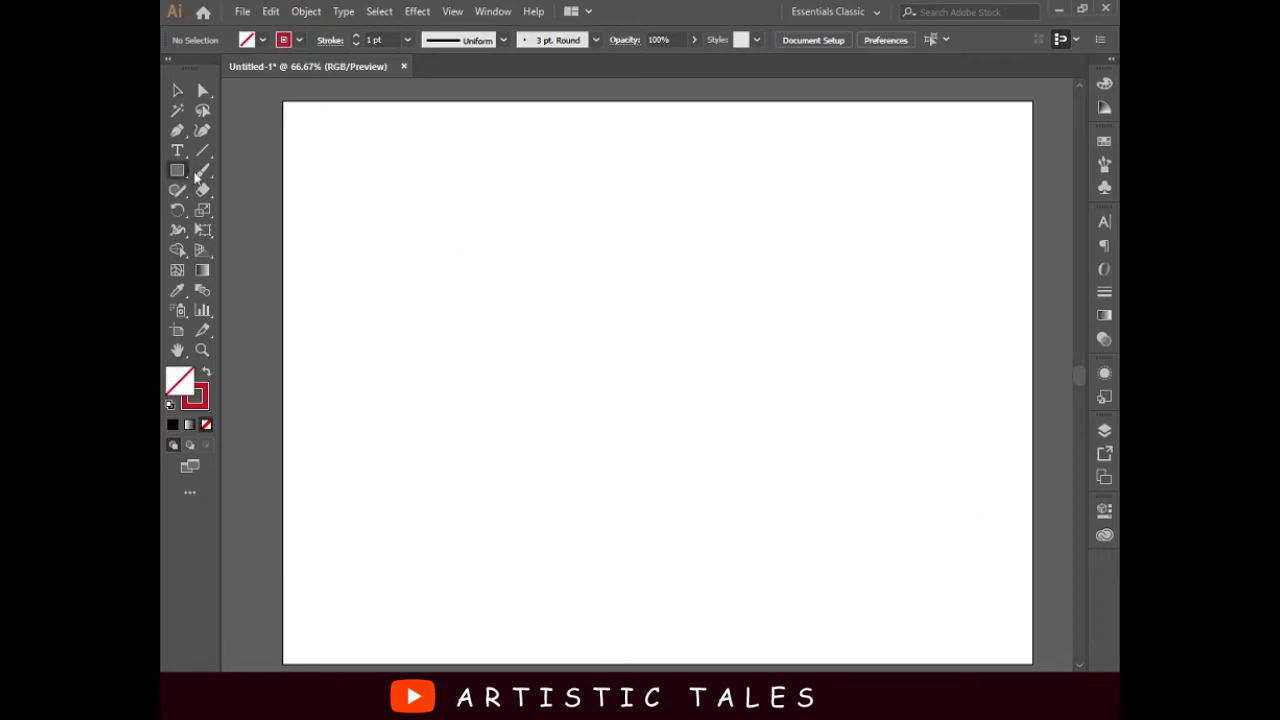
{"action": "left_click_drag", "start_coordinate": [557, 292], "coordinate": [703, 437]}
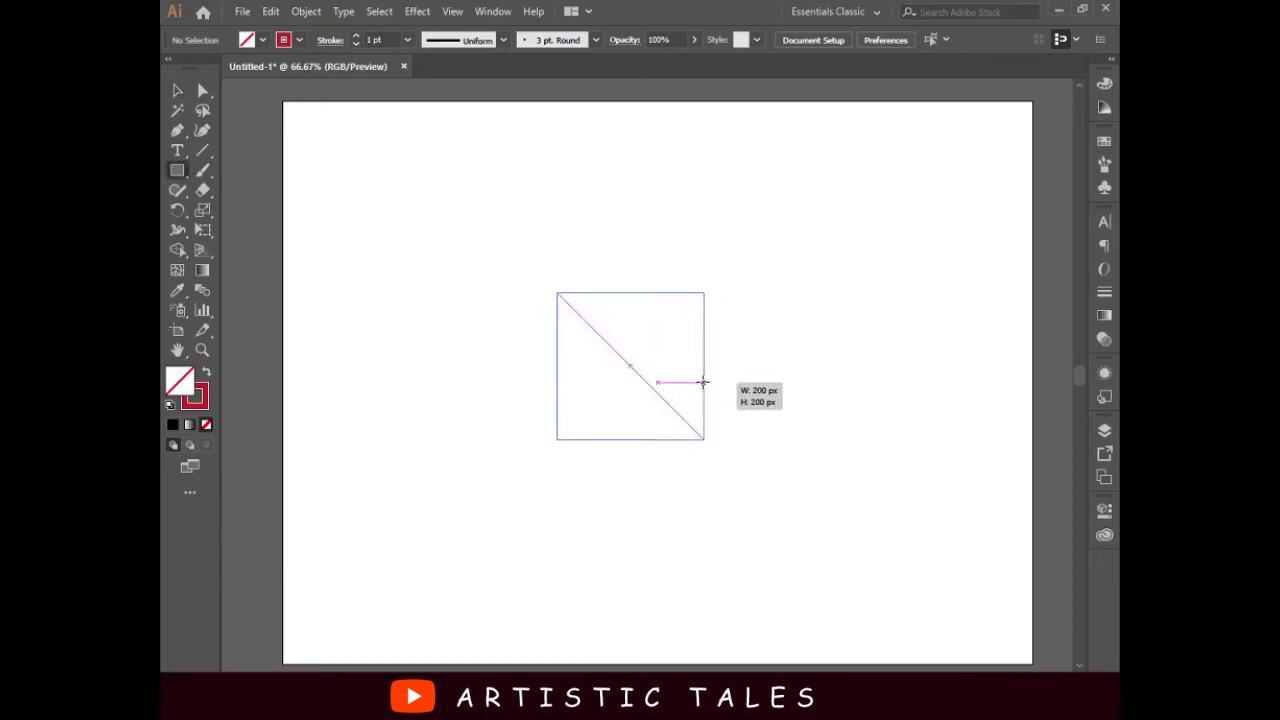
{"action": "left_click", "coordinate": [298, 40]}
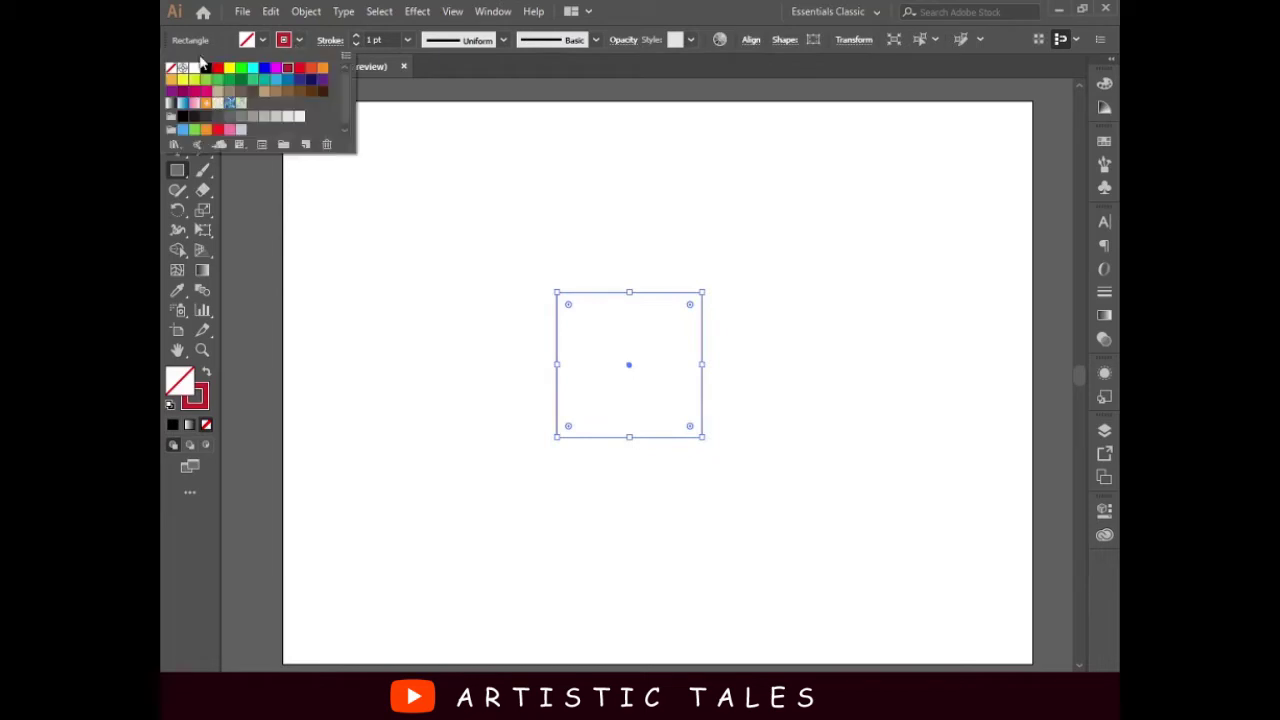
{"action": "left_click", "coordinate": [204, 68]}
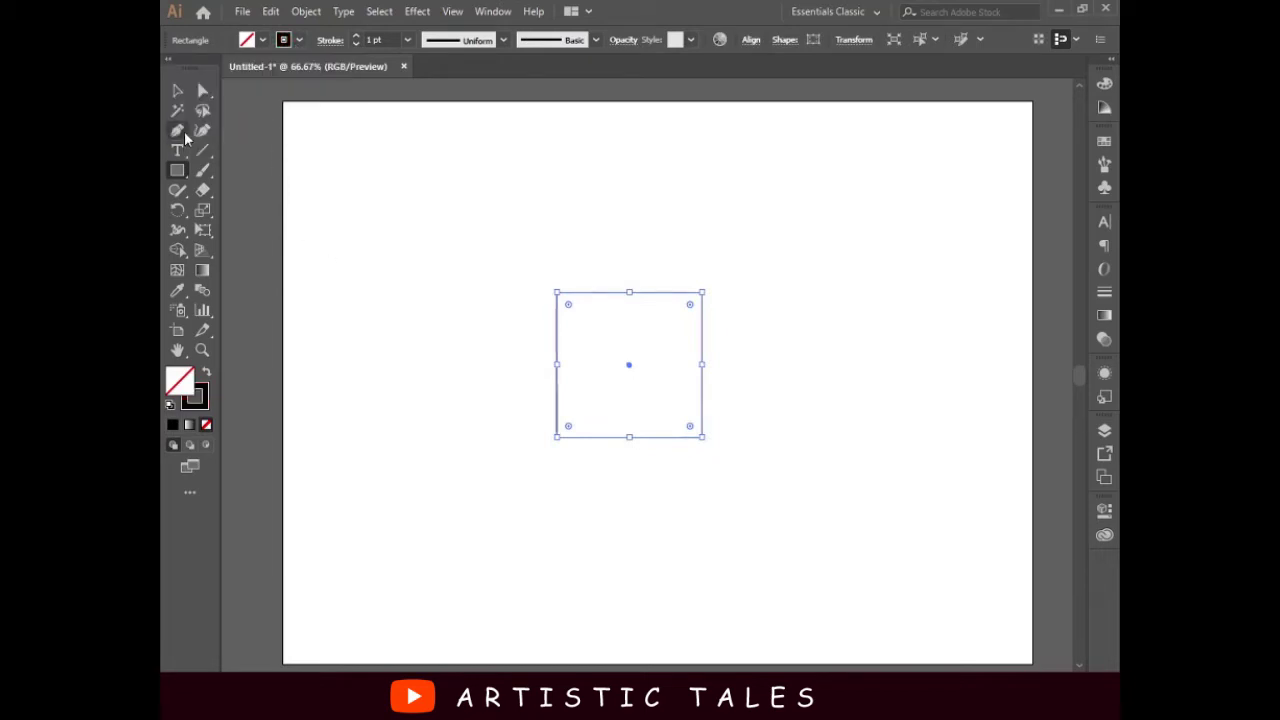
{"action": "left_click", "coordinate": [177, 91]}
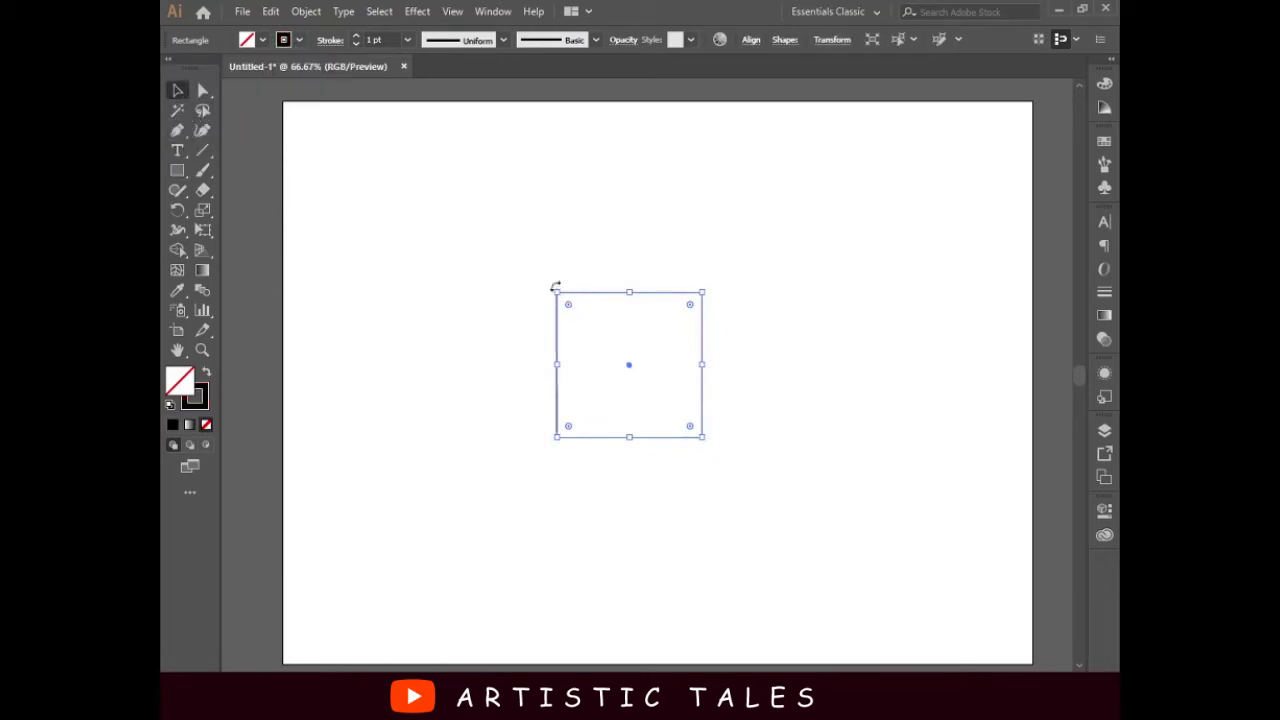
Place a smaller copy of the square over its top-left corner
{"action": "mouse_move", "coordinate": [586, 298]}
{"action": "left_mouse_down"}
{"action": "mouse_move", "coordinate": [525, 243]}
{"action": "mouse_move", "coordinate": [560, 302]}
{"action": "left_mouse_up"}
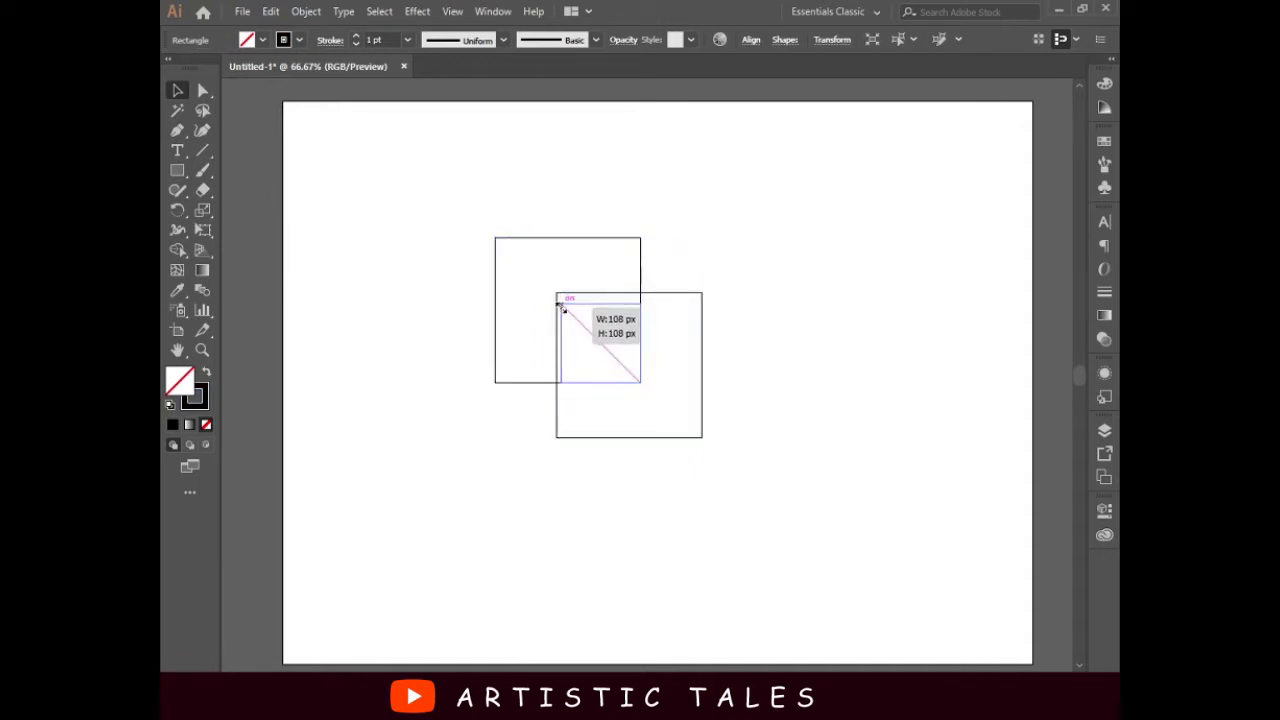
{"action": "left_click_drag", "start_coordinate": [601, 350], "coordinate": [541, 297]}
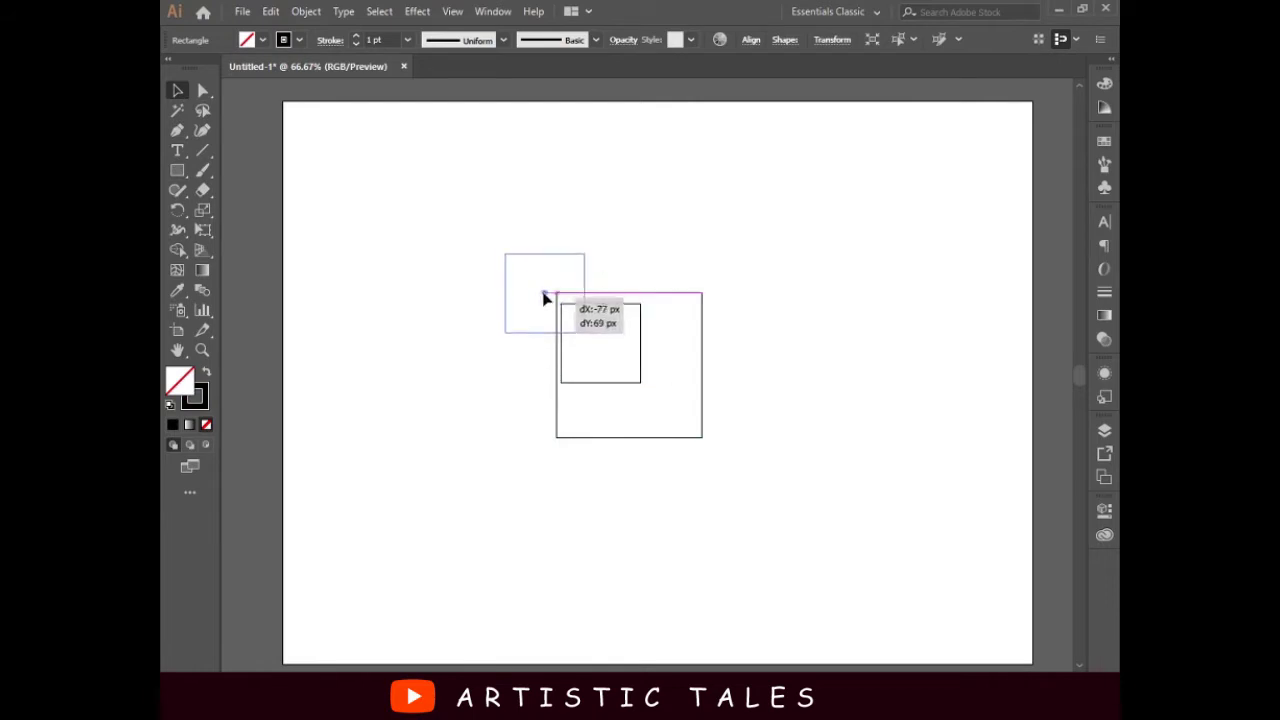
{"action": "left_click", "coordinate": [744, 264]}
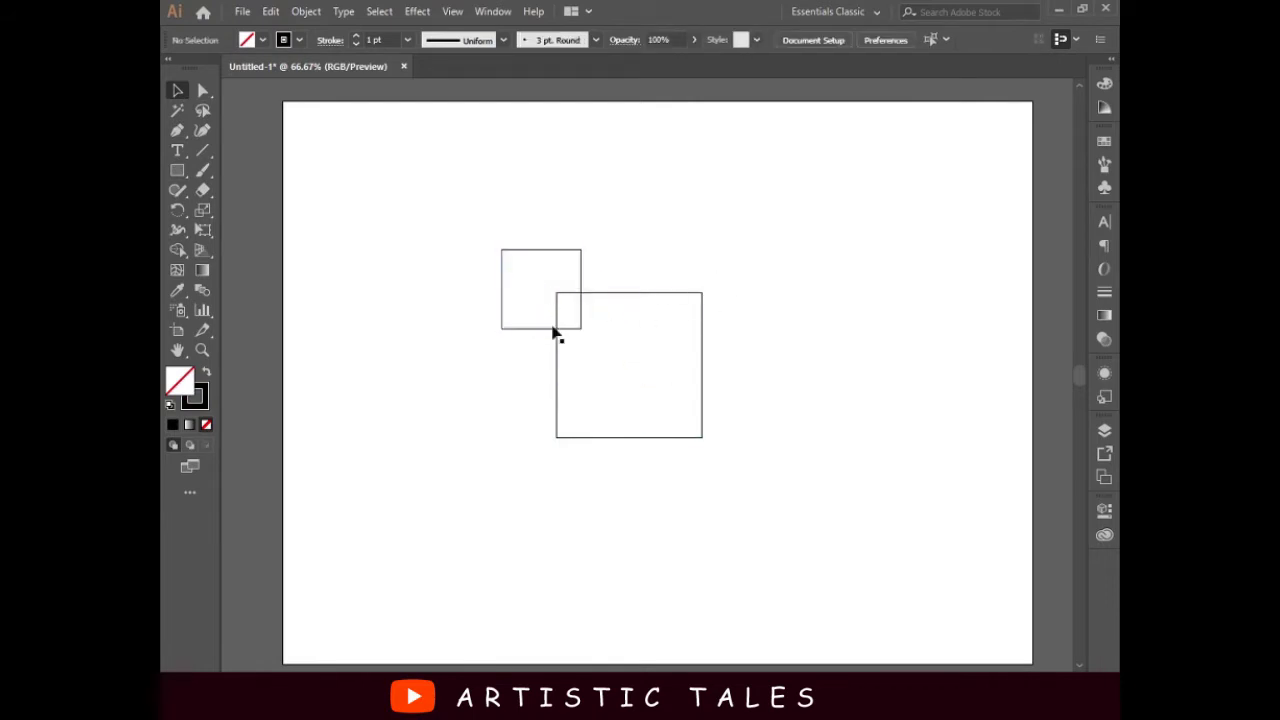
Blend the small and large squares using 30 specified steps
{"action": "left_click", "coordinate": [209, 291]}
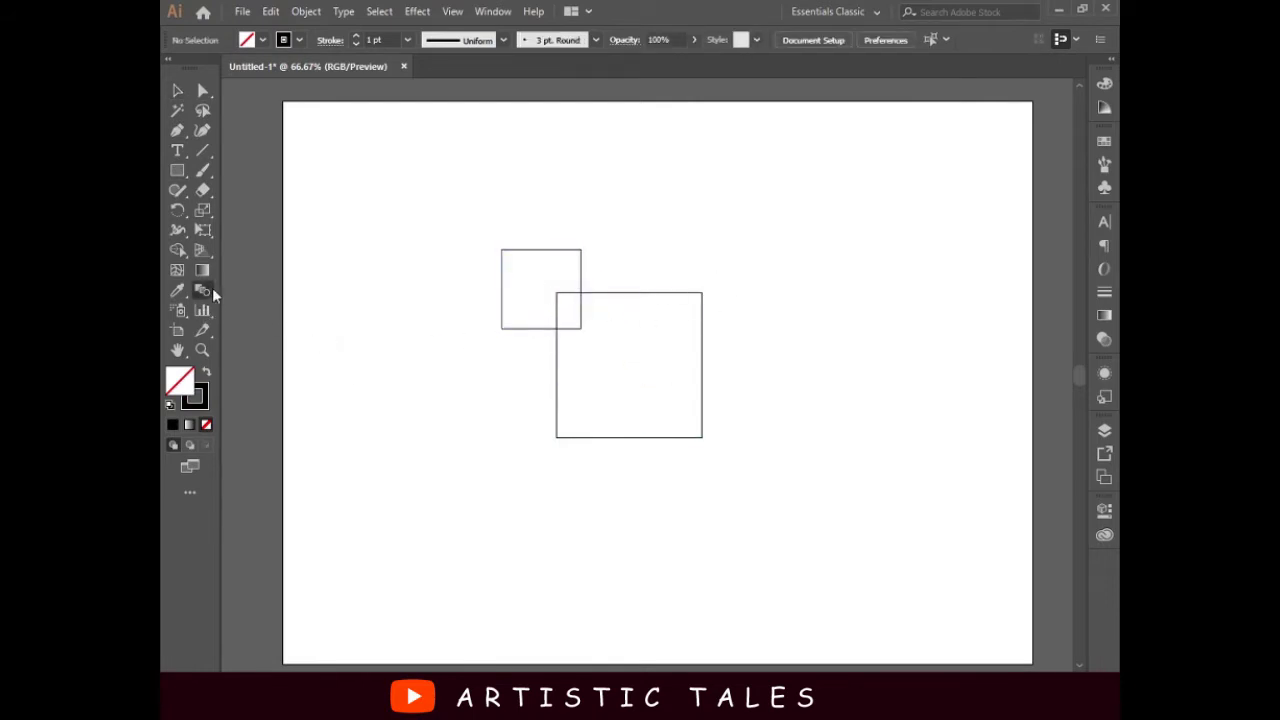
{"action": "left_click", "coordinate": [502, 251]}
{"action": "left_click", "coordinate": [556, 293]}
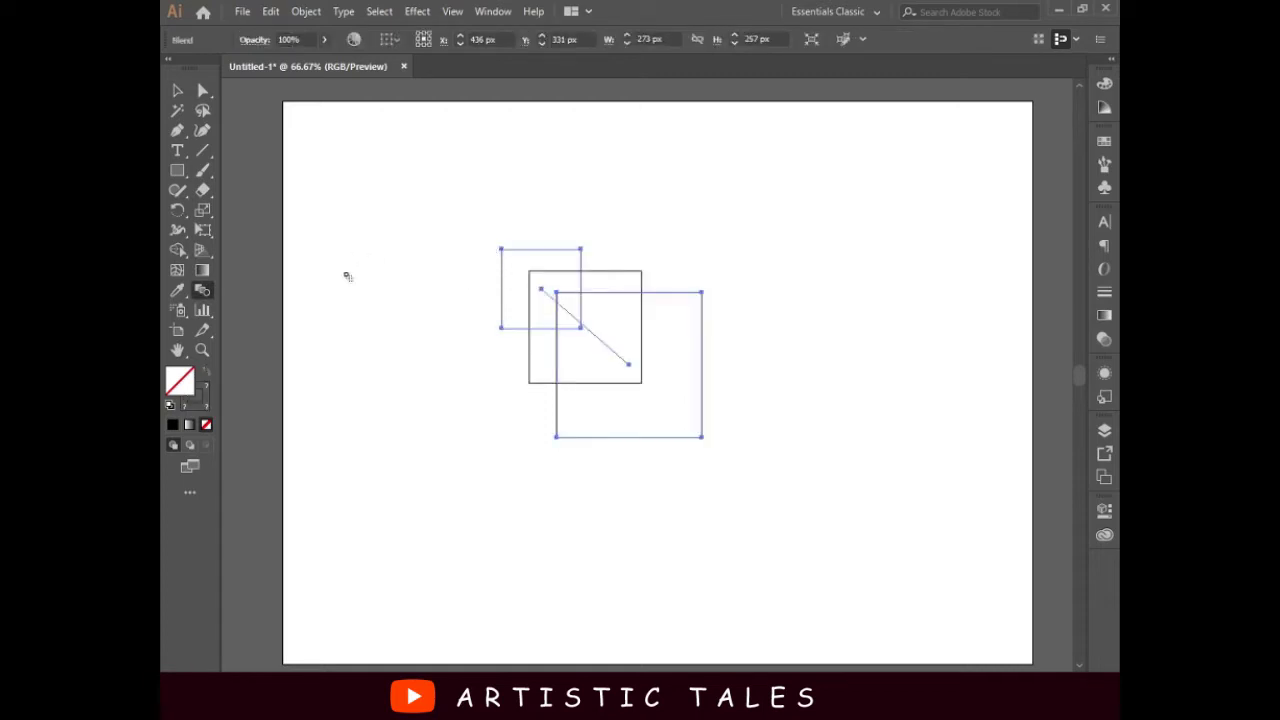
{"action": "double_click", "coordinate": [203, 291]}
{"action": "left_click", "coordinate": [628, 310]}
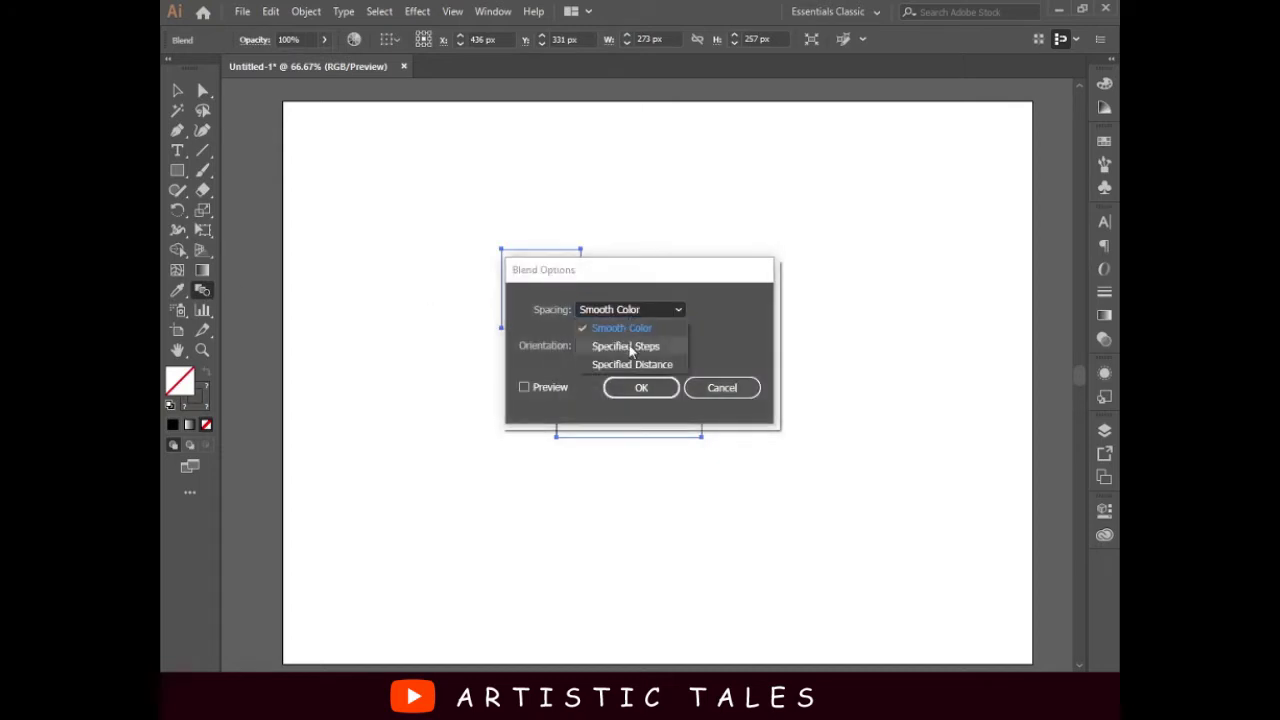
{"action": "left_click", "coordinate": [628, 346]}
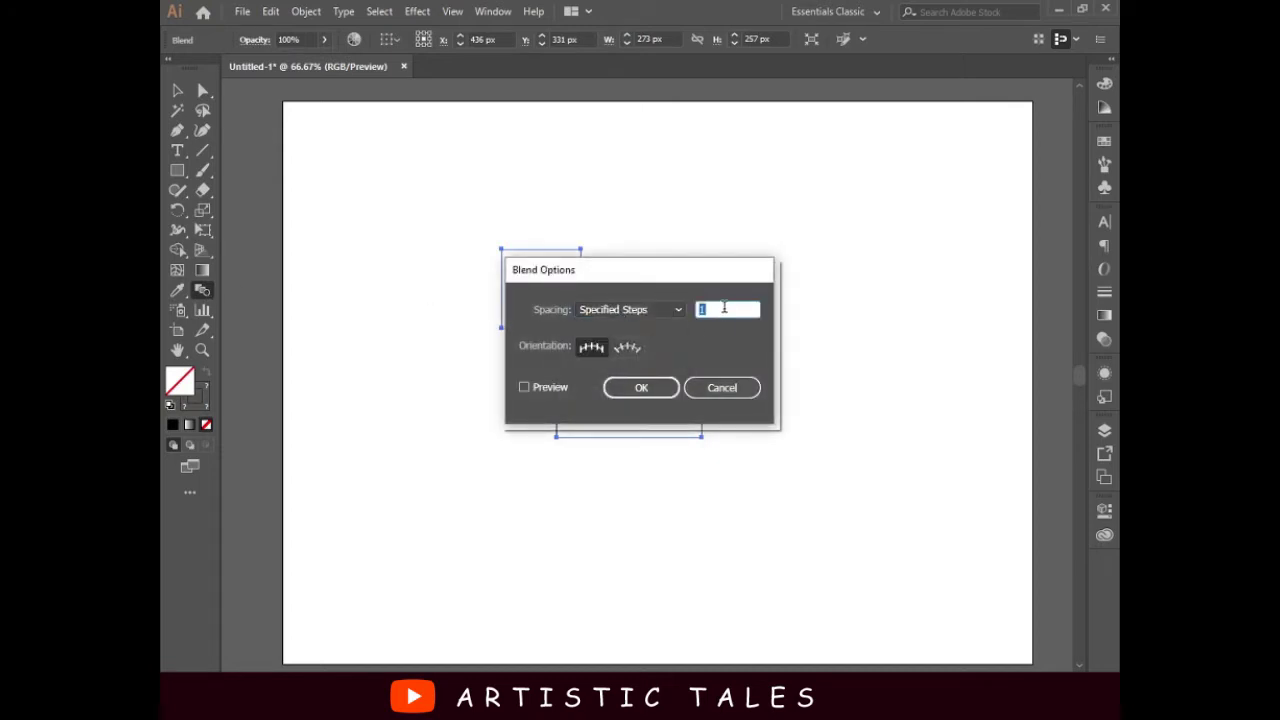
{"action": "left_click", "coordinate": [641, 387]}
Move the square tunnel blend up and to the left
{"action": "left_click", "coordinate": [177, 91]}
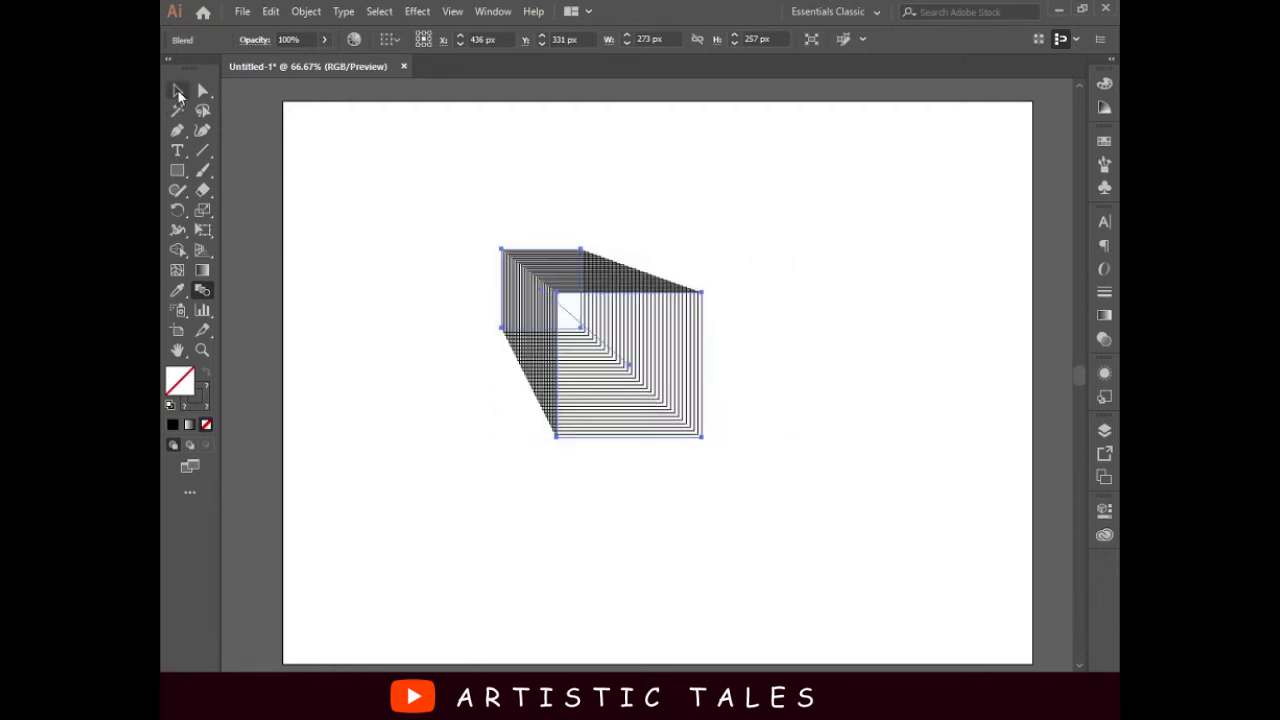
{"action": "left_click", "coordinate": [585, 183]}
{"action": "mouse_move", "coordinate": [614, 294]}
{"action": "left_mouse_down"}
{"action": "mouse_move", "coordinate": [670, 282]}
{"action": "mouse_move", "coordinate": [509, 249]}
{"action": "mouse_move", "coordinate": [514, 238]}
{"action": "left_mouse_up"}
Reposition the tunnel blend toward the upper left of the artboard
{"action": "left_click", "coordinate": [680, 336]}
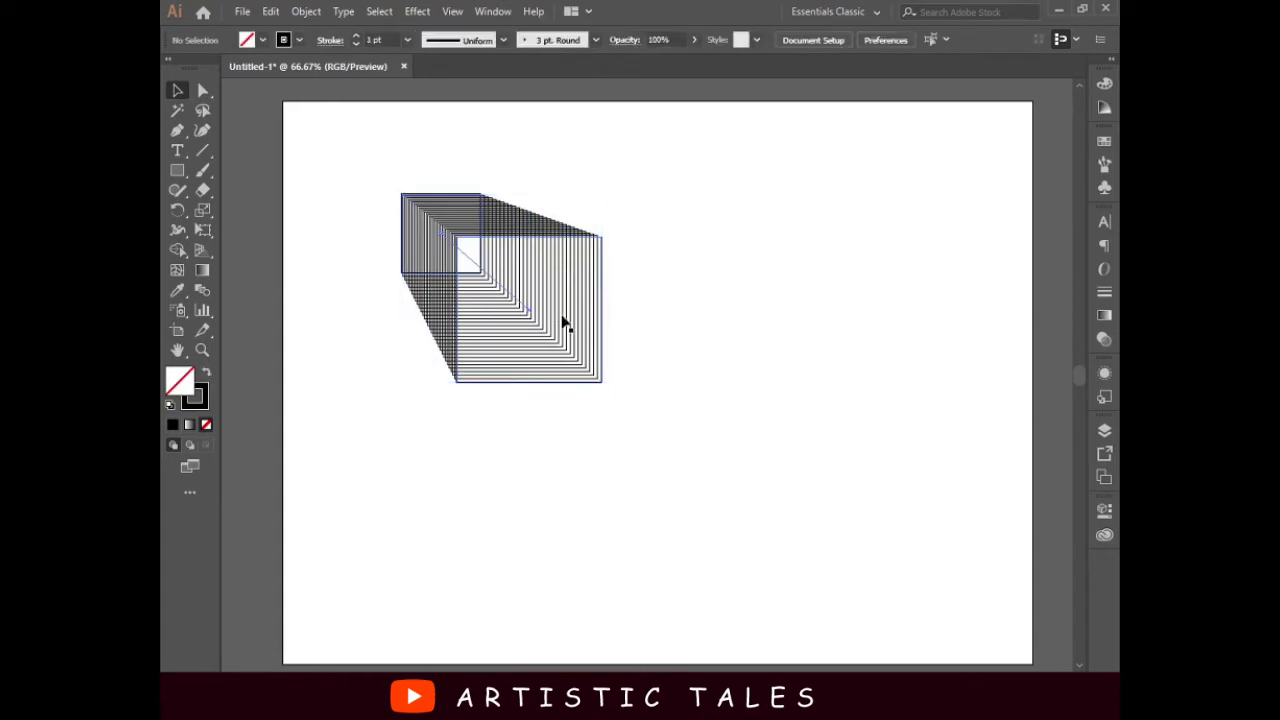
{"action": "left_click", "coordinate": [585, 303]}
{"action": "left_click_drag", "start_coordinate": [585, 303], "coordinate": [671, 353]}
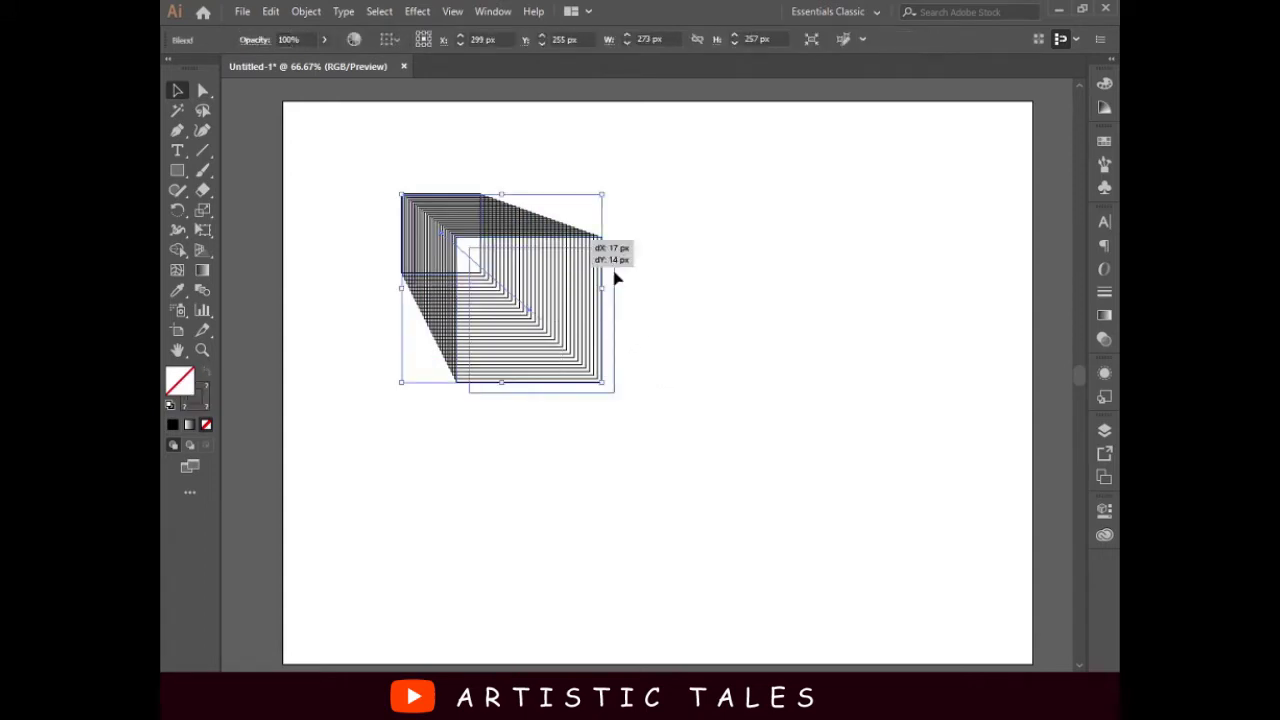
{"action": "left_click", "coordinate": [709, 203]}
{"action": "left_click_drag", "start_coordinate": [619, 289], "coordinate": [494, 247]}
Draw a new square right of the tunnel and duplicate it up-left
{"action": "key", "text": "m"}
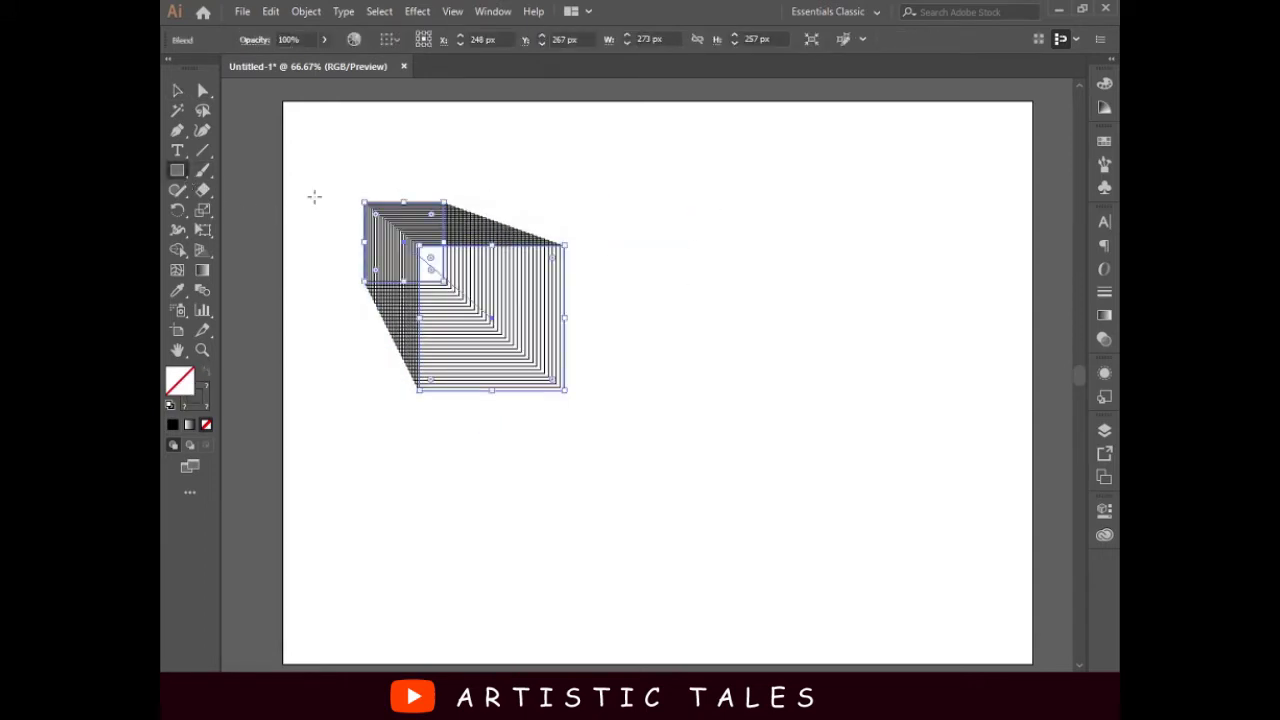
{"action": "left_click", "coordinate": [725, 269]}
{"action": "left_click", "coordinate": [700, 382]}
{"action": "mouse_move", "coordinate": [709, 251]}
{"action": "left_mouse_down"}
{"action": "mouse_move", "coordinate": [797, 318]}
{"action": "mouse_move", "coordinate": [825, 366]}
{"action": "left_mouse_up"}
{"action": "key", "text": "v"}
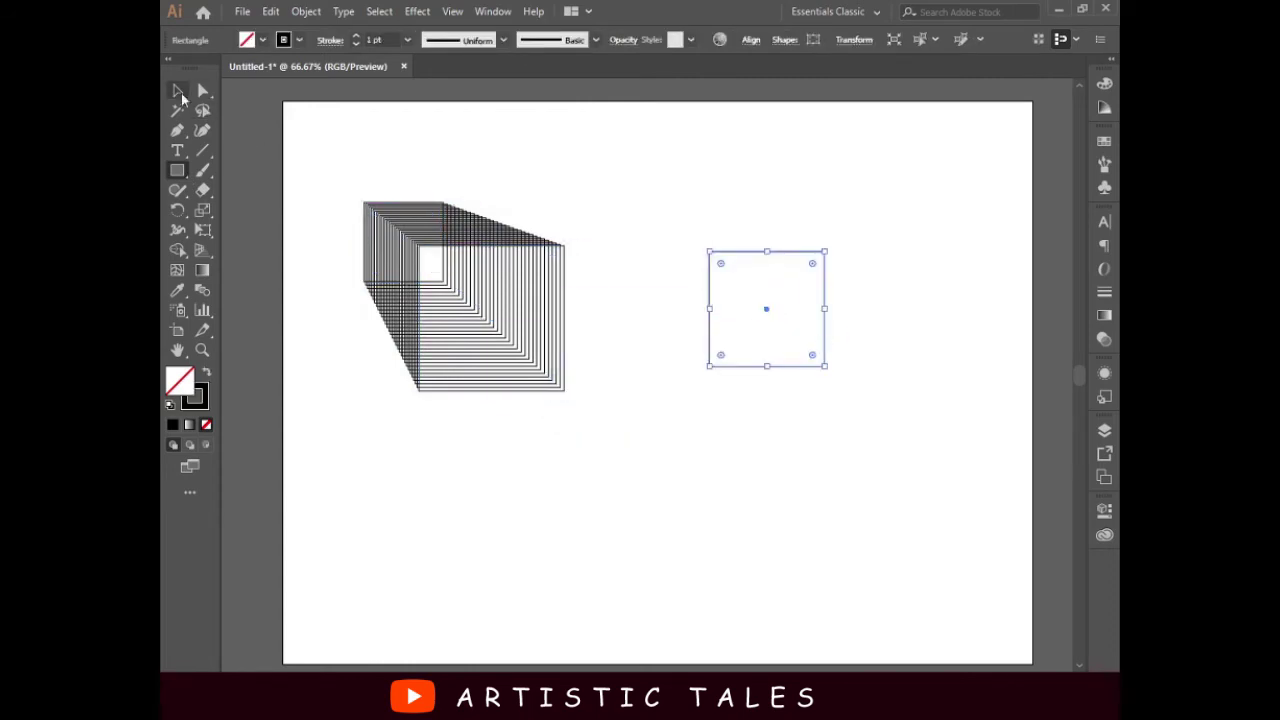
{"action": "left_click_drag", "start_coordinate": [731, 258], "coordinate": [649, 191]}
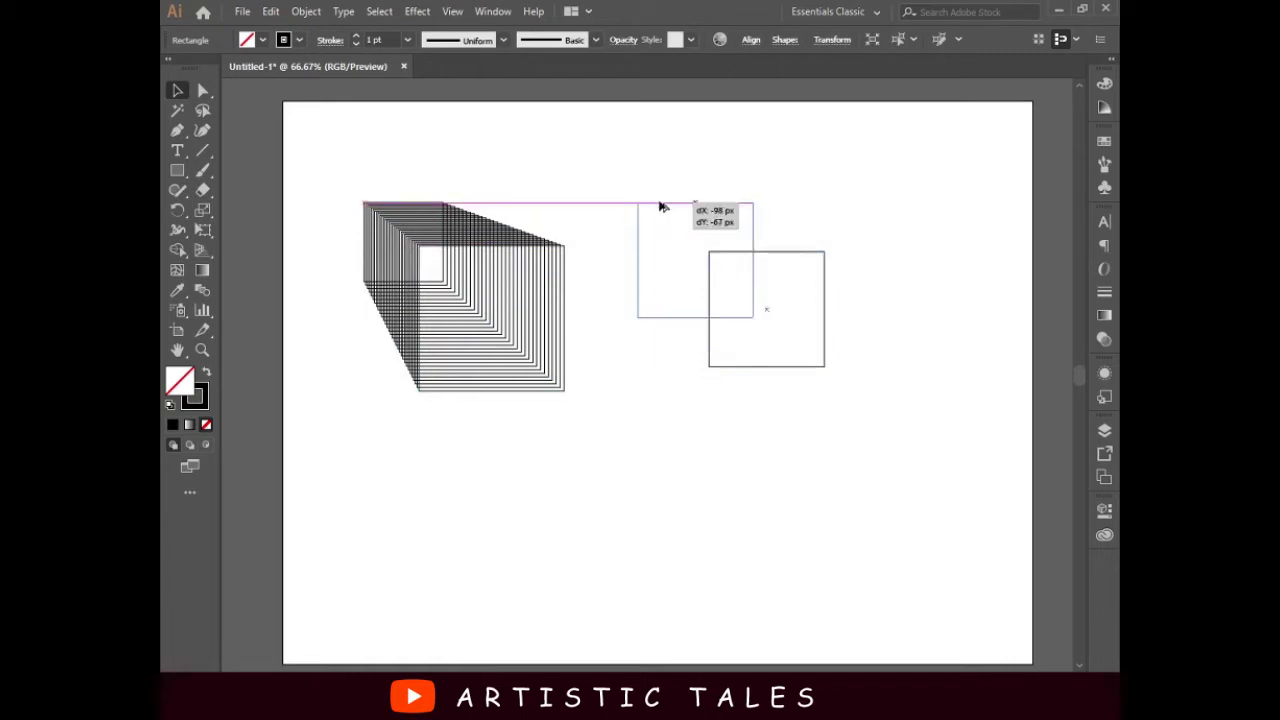
{"action": "left_click", "coordinate": [204, 290]}
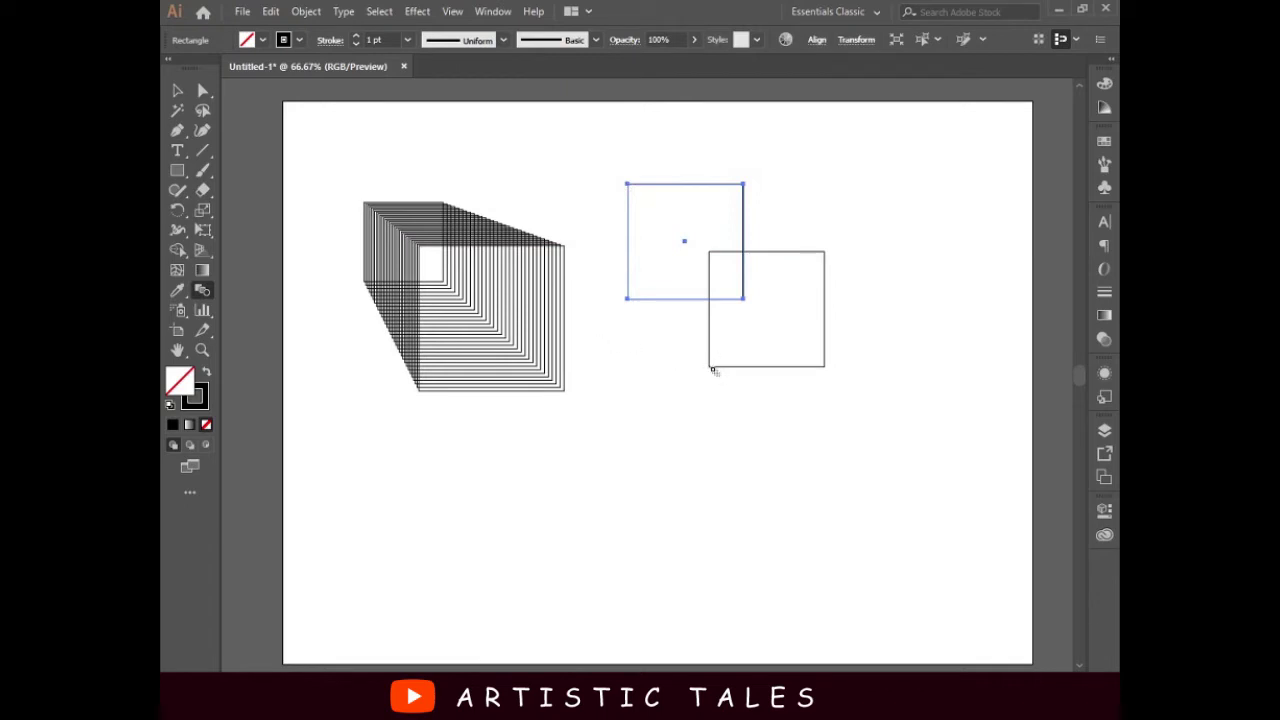
Blend the second pair of squares into a twisted spiral and reposition it
{"action": "left_click", "coordinate": [628, 185]}
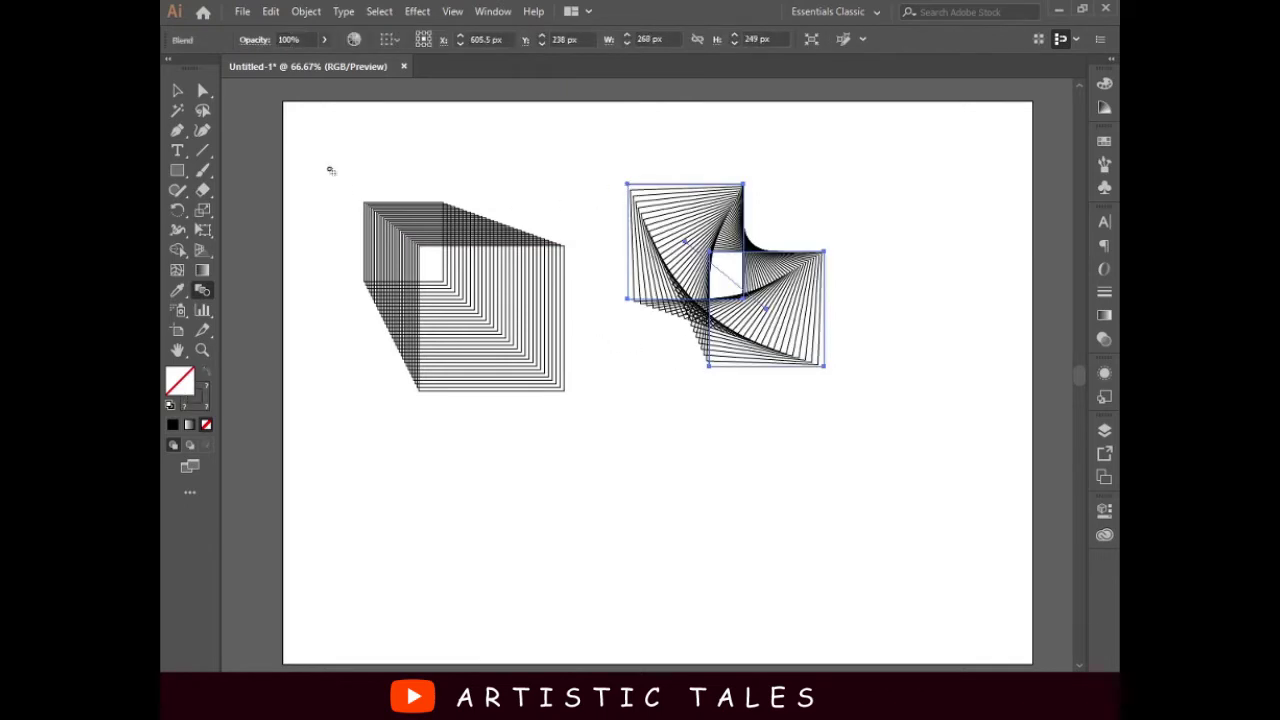
{"action": "left_click", "coordinate": [177, 90]}
{"action": "left_click", "coordinate": [930, 282]}
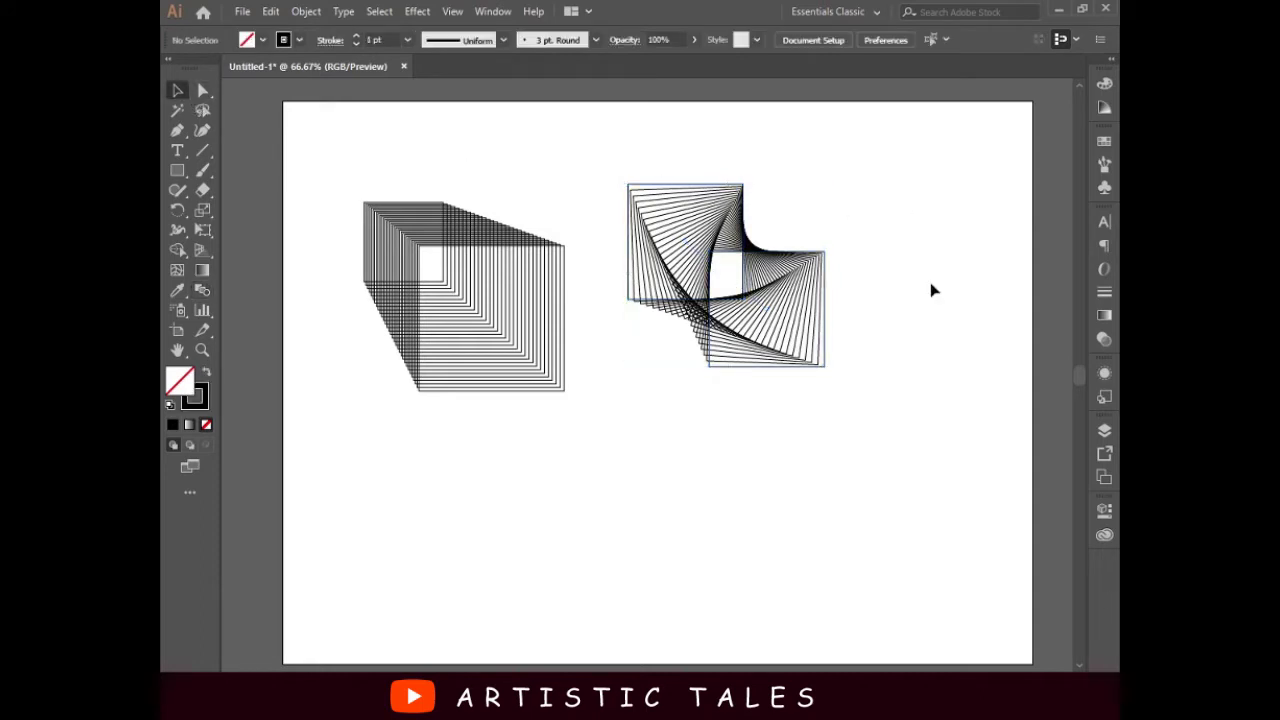
{"action": "left_click", "coordinate": [765, 268]}
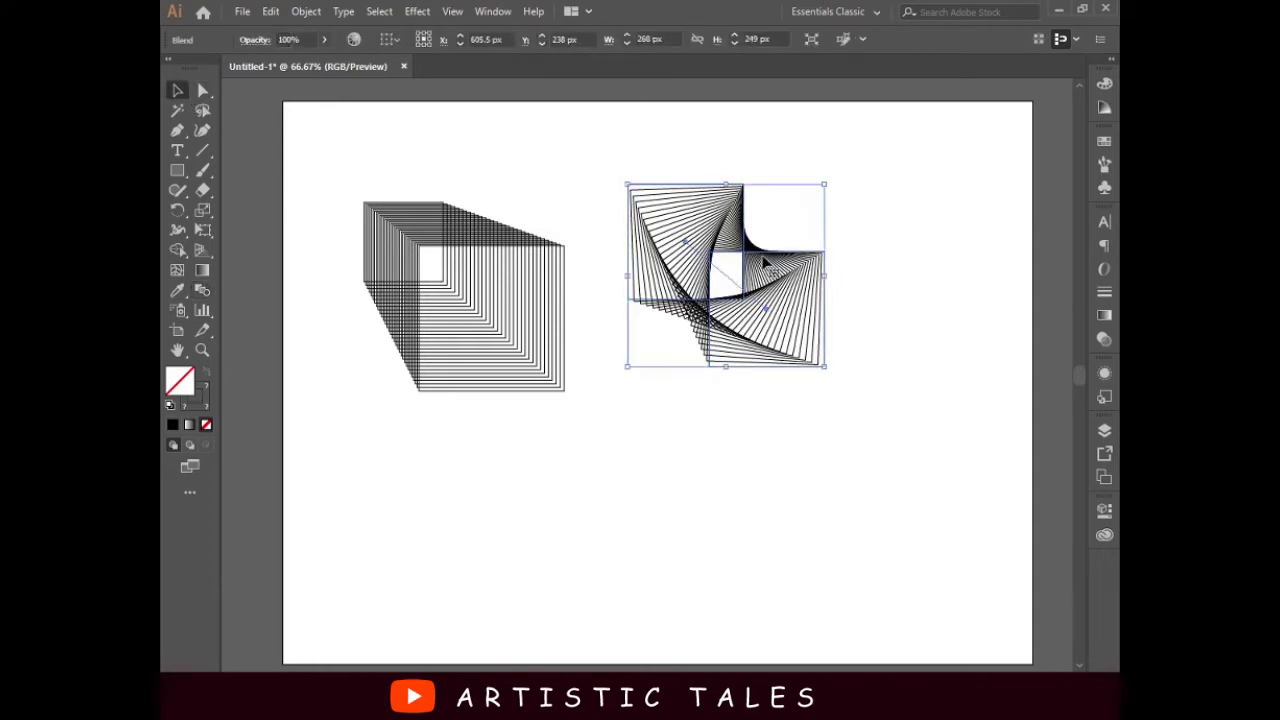
{"action": "left_click", "coordinate": [914, 326]}
{"action": "left_click_drag", "start_coordinate": [757, 258], "coordinate": [768, 238]}
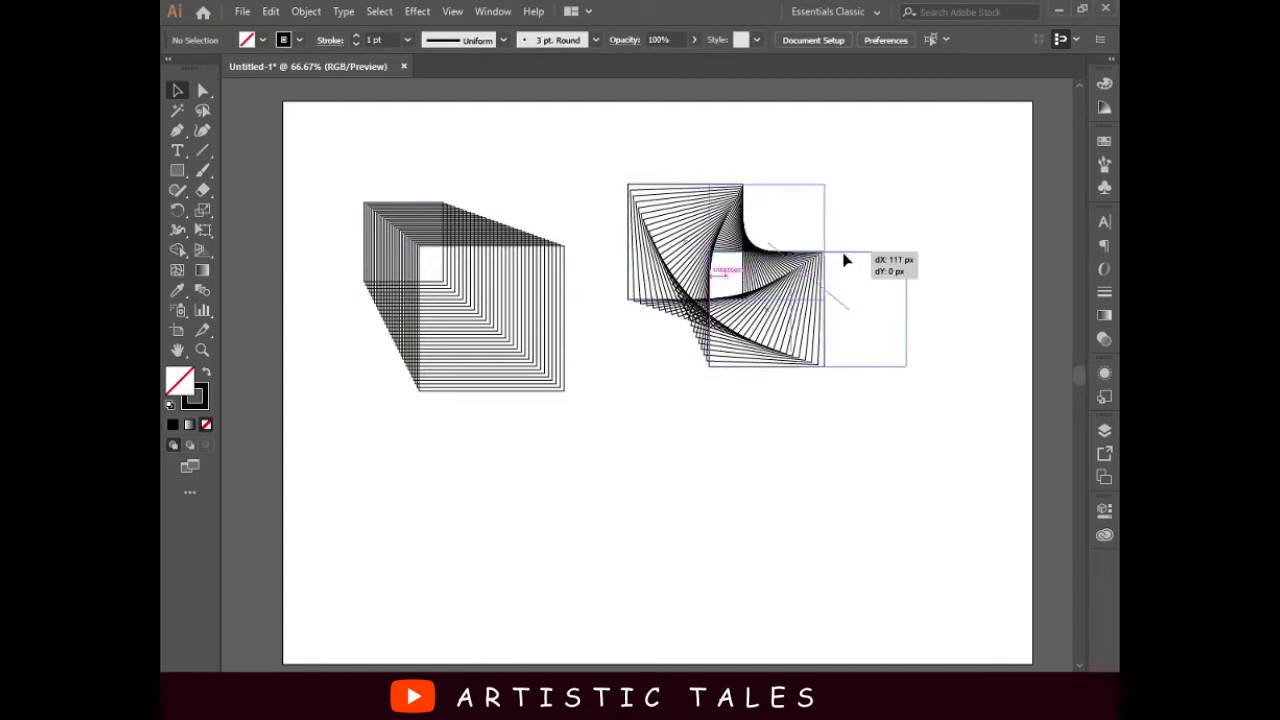
Move both the tunnel and spiral blends up-left and scale them smaller
{"action": "left_click_drag", "start_coordinate": [463, 261], "coordinate": [438, 216]}
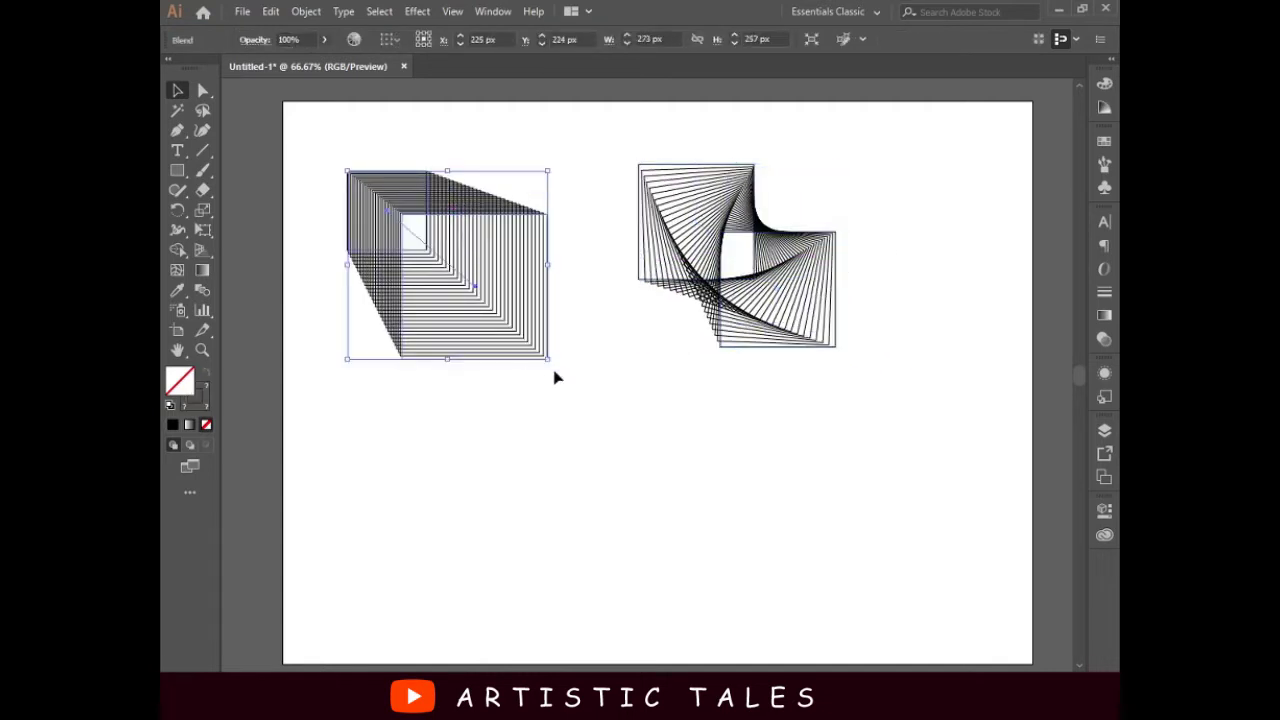
{"action": "left_click_drag", "start_coordinate": [543, 360], "coordinate": [476, 291]}
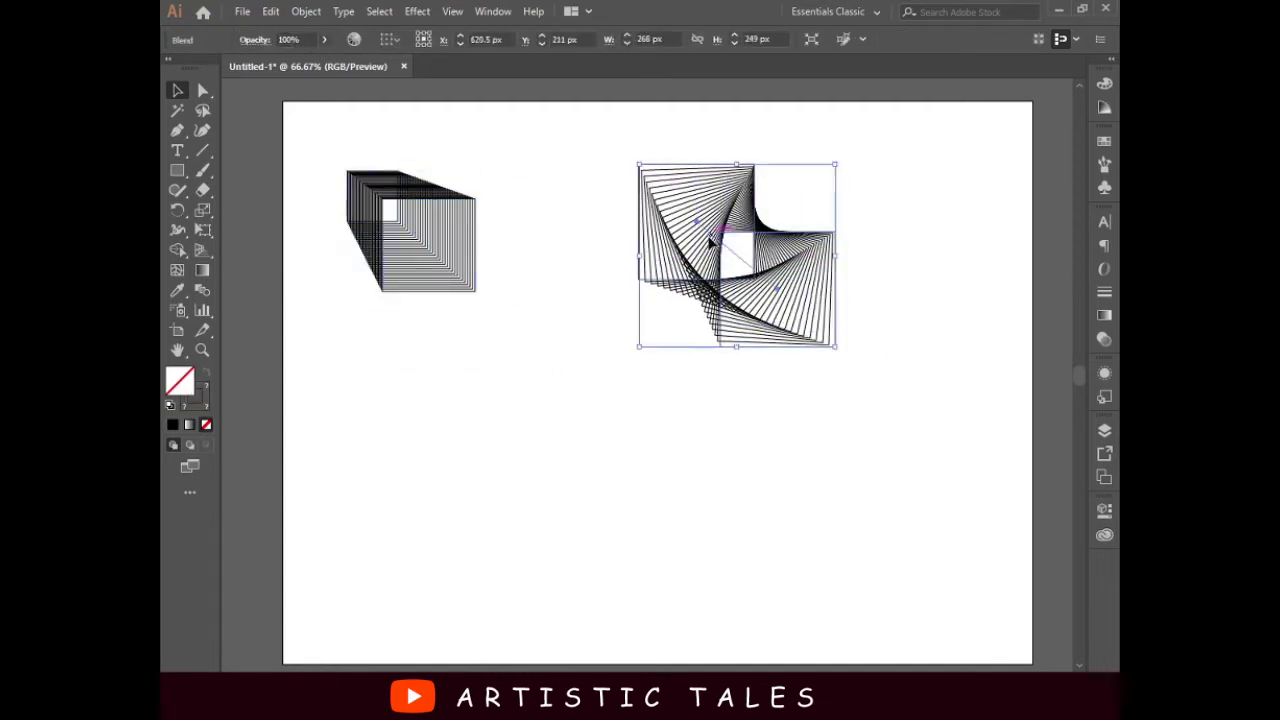
{"action": "left_click_drag", "start_coordinate": [736, 251], "coordinate": [649, 217]}
{"action": "mouse_move", "coordinate": [748, 313]}
{"action": "left_mouse_down"}
{"action": "mouse_move", "coordinate": [680, 268]}
{"action": "mouse_move", "coordinate": [667, 238]}
{"action": "left_mouse_up"}
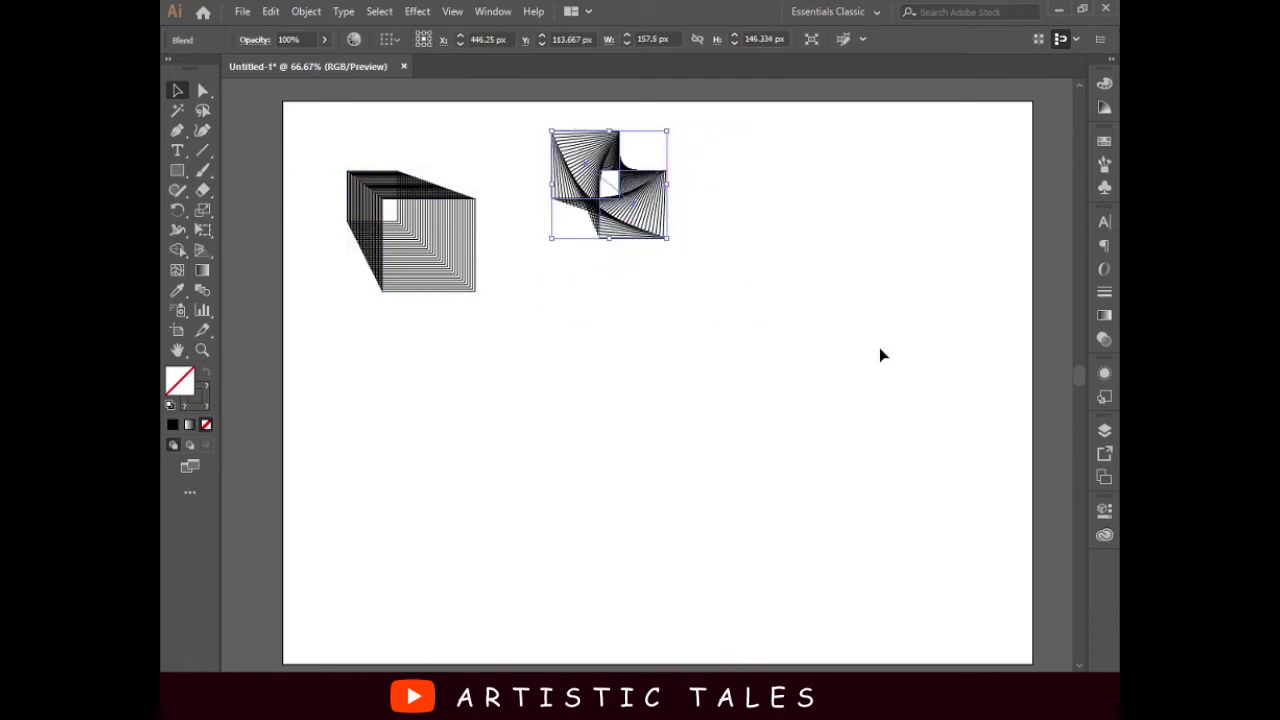
{"action": "left_click", "coordinate": [594, 474]}
Draw a two-anchor S-curve with the Pen tool below the blends
{"action": "left_click", "coordinate": [177, 130]}
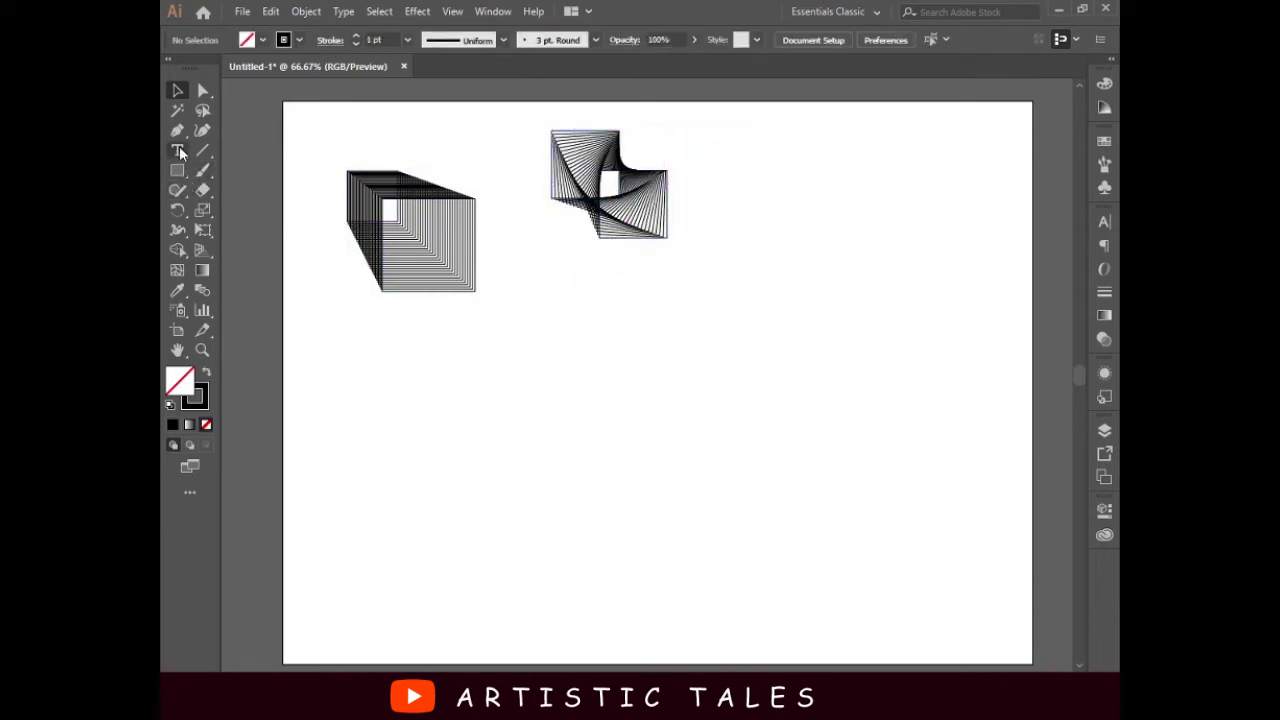
{"action": "left_click", "coordinate": [772, 320]}
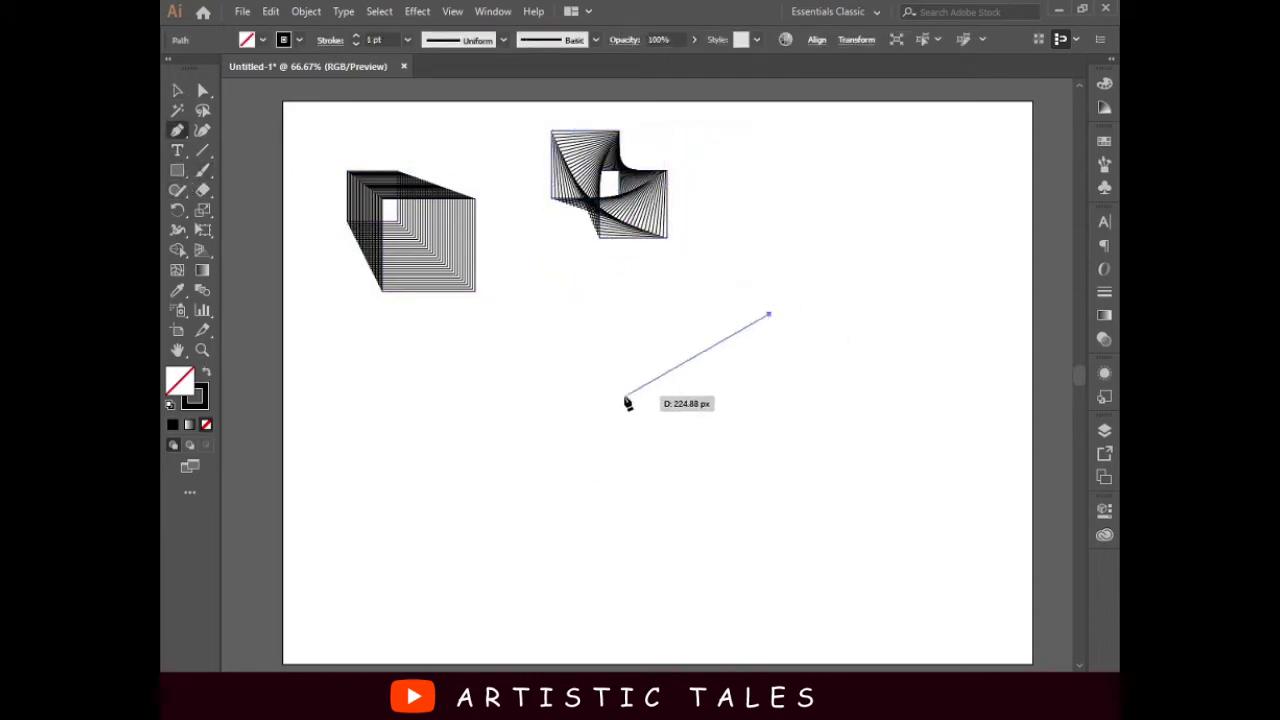
{"action": "left_click_drag", "start_coordinate": [623, 398], "coordinate": [600, 447]}
{"action": "mouse_move", "coordinate": [445, 522]}
{"action": "left_mouse_down"}
{"action": "mouse_move", "coordinate": [417, 485]}
{"action": "mouse_move", "coordinate": [380, 504]}
{"action": "left_mouse_up"}
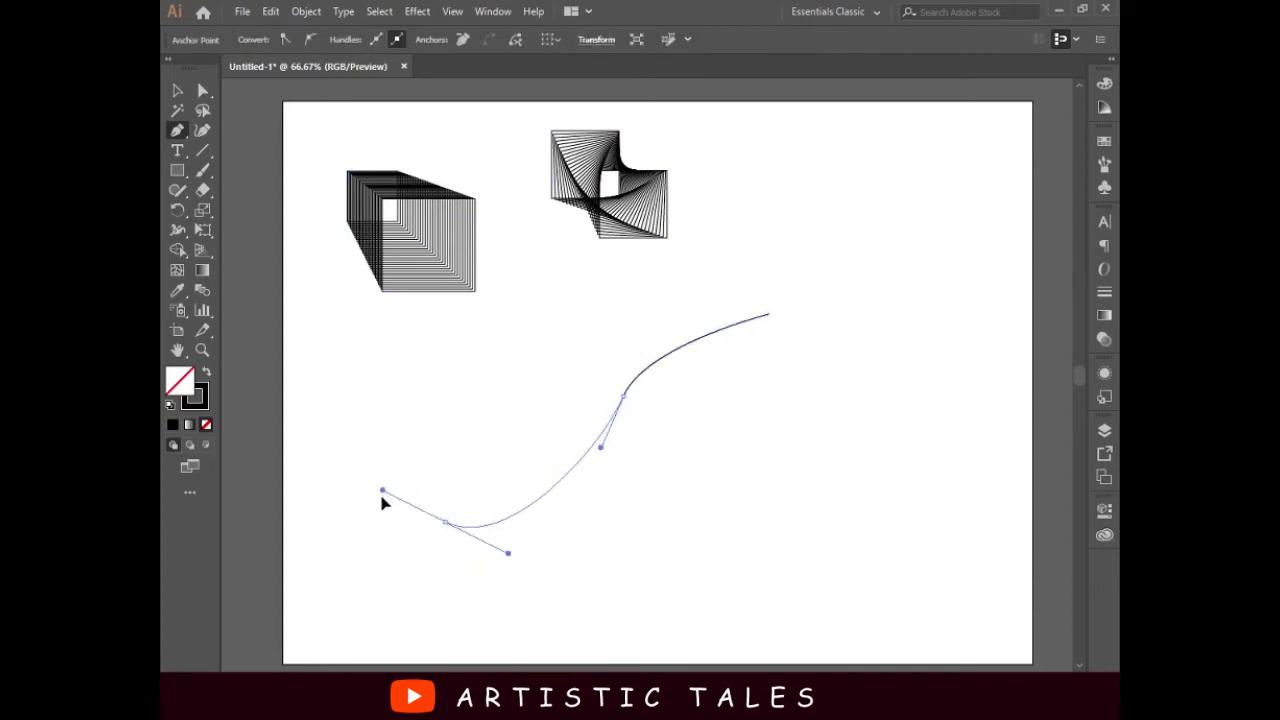
{"action": "left_click", "coordinate": [185, 91]}
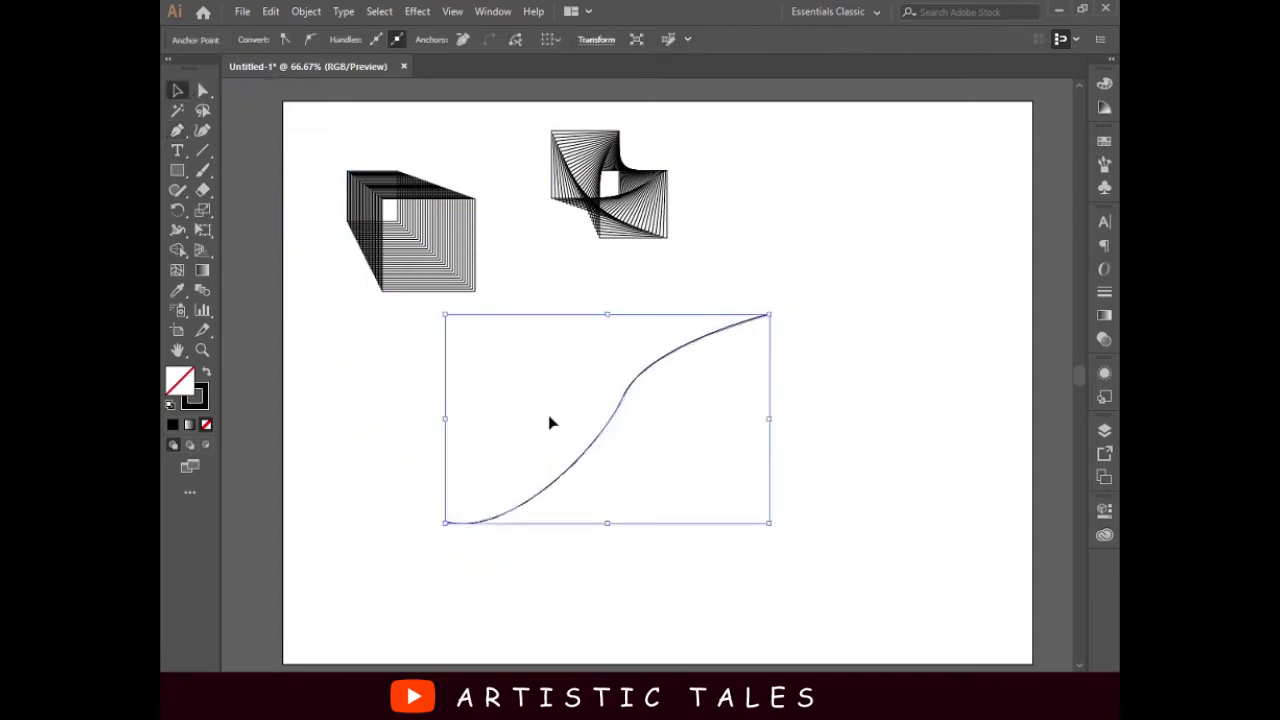
{"action": "left_click", "coordinate": [716, 280]}
Give the S-curve a crimson stroke
{"action": "left_click", "coordinate": [287, 40]}
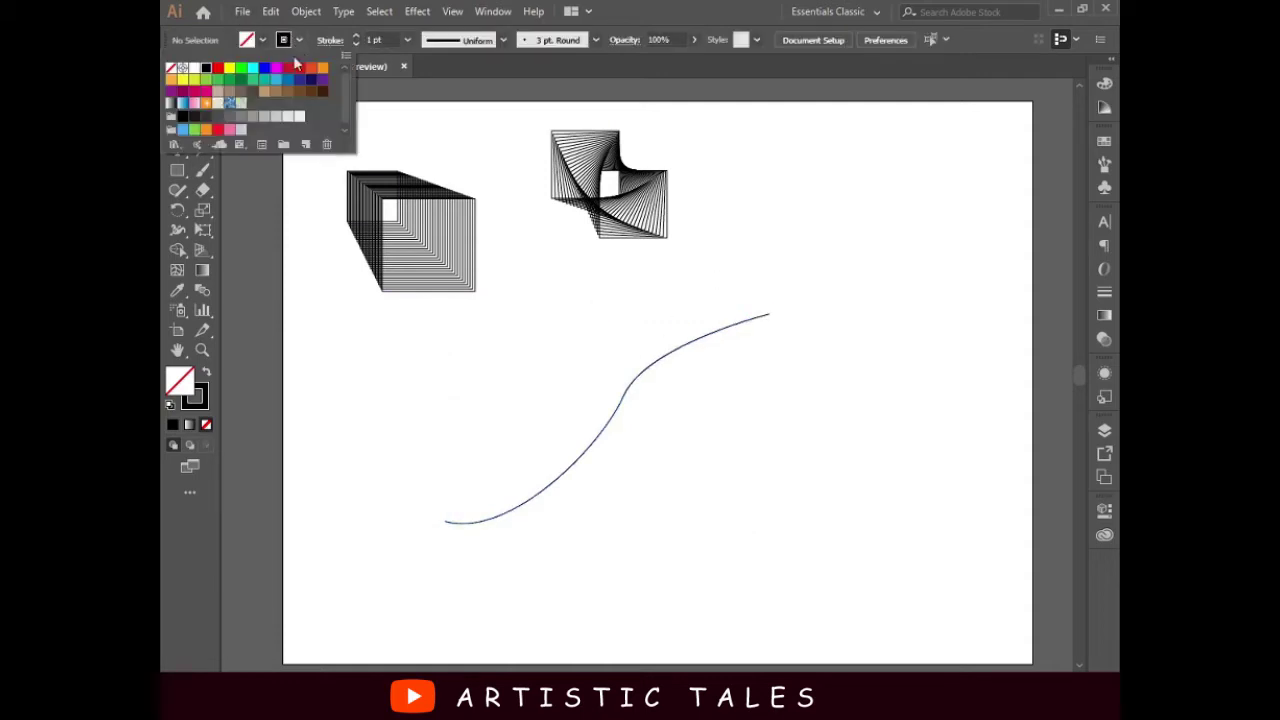
{"action": "left_click", "coordinate": [288, 70]}
{"action": "left_click", "coordinate": [798, 397]}
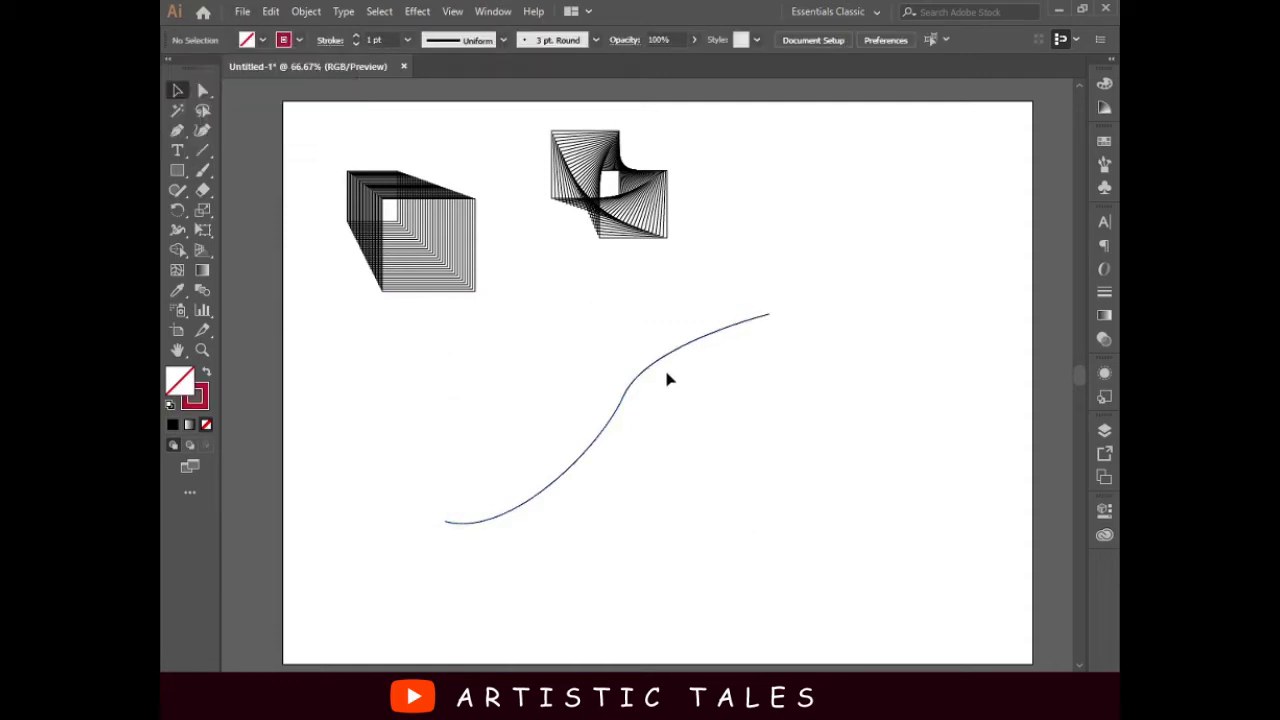
{"action": "left_click", "coordinate": [656, 365]}
{"action": "left_click", "coordinate": [299, 42]}
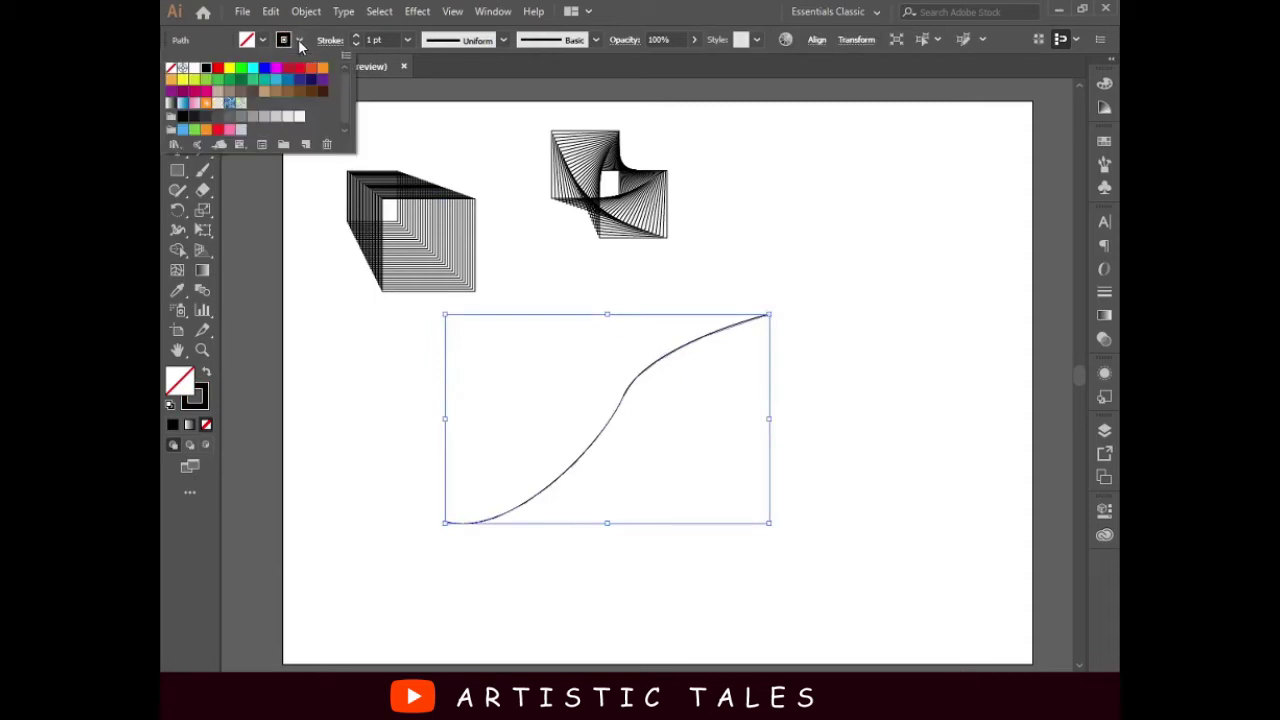
{"action": "left_click", "coordinate": [288, 72]}
{"action": "left_click", "coordinate": [930, 347]}
{"action": "left_click", "coordinate": [830, 365]}
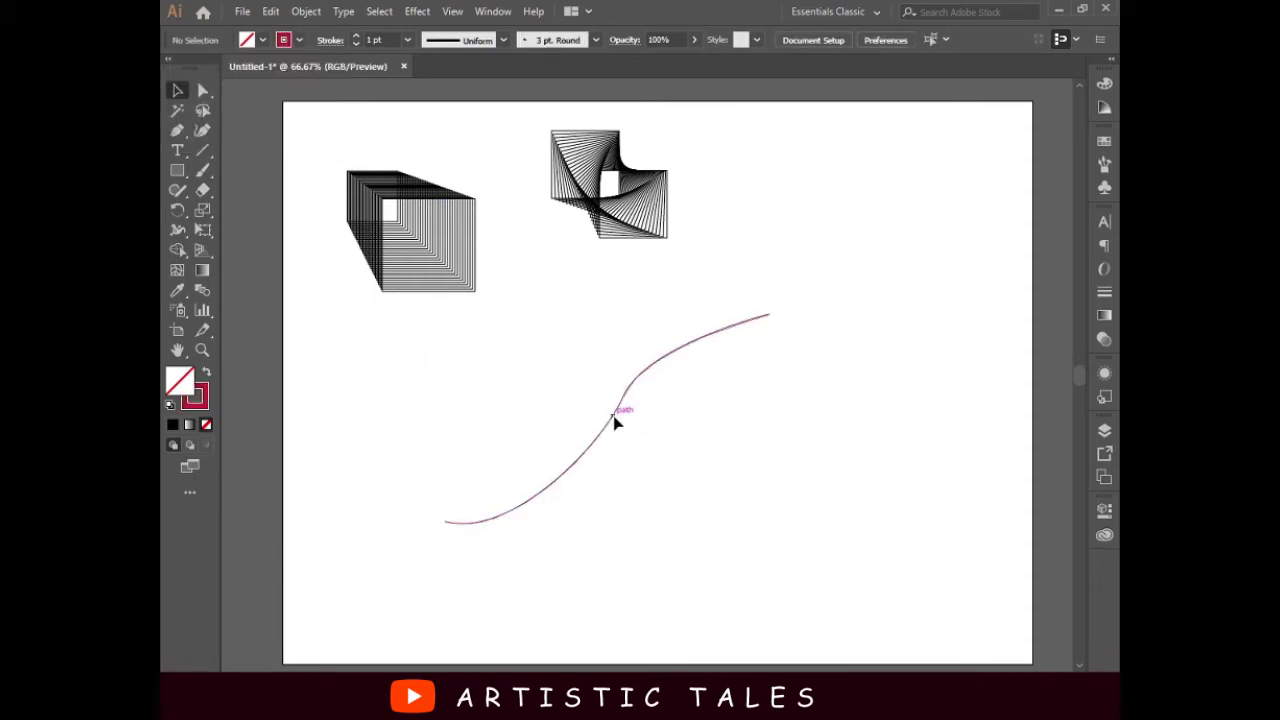
Make an offset copy of the curve rotated to cross the original
{"action": "left_click_drag", "start_coordinate": [615, 423], "coordinate": [671, 449]}
{"action": "left_click_drag", "start_coordinate": [829, 336], "coordinate": [886, 442]}
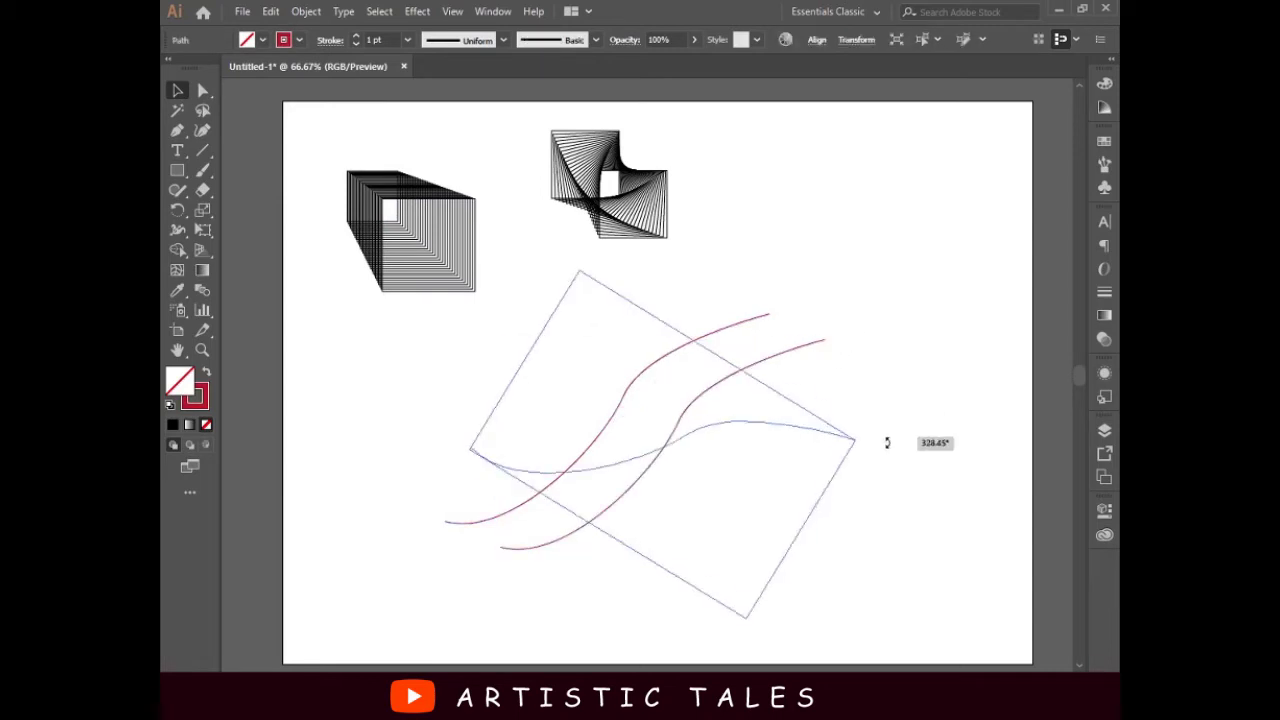
{"action": "left_click_drag", "start_coordinate": [714, 443], "coordinate": [661, 443]}
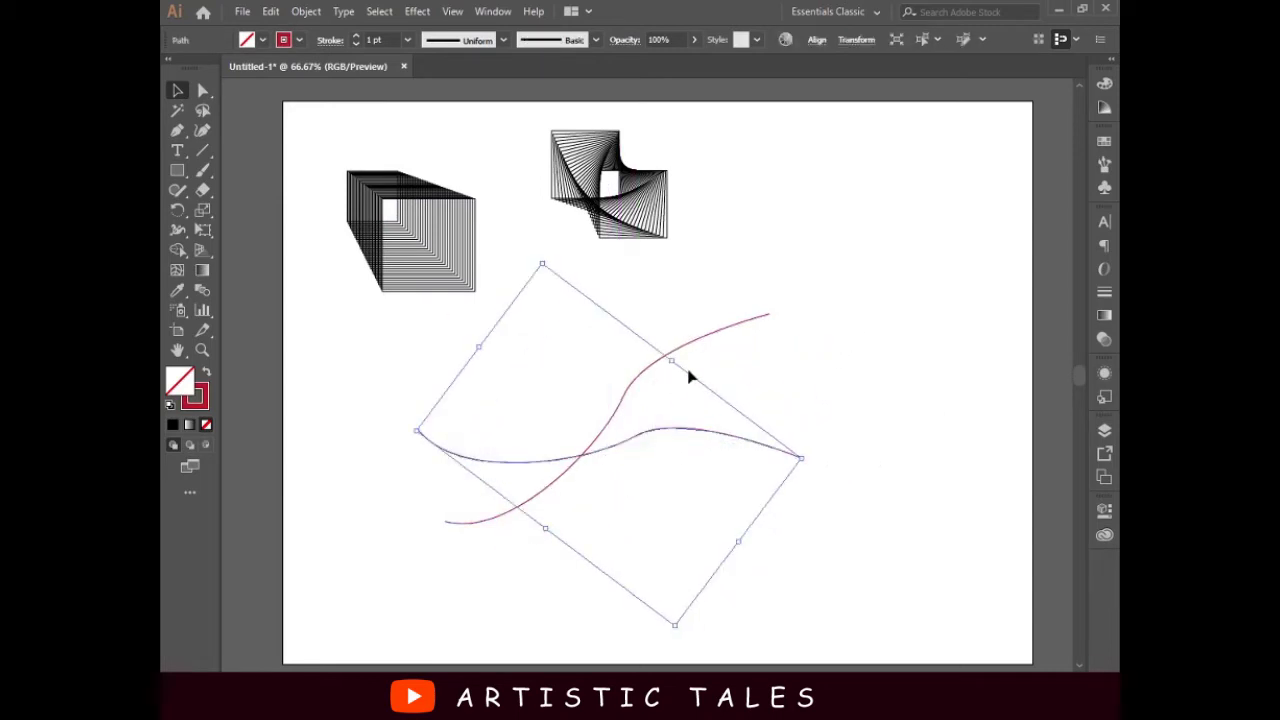
{"action": "left_click", "coordinate": [791, 372]}
Change the copied curve's stroke to orange
{"action": "left_click", "coordinate": [692, 430]}
{"action": "left_click", "coordinate": [298, 41]}
{"action": "left_click", "coordinate": [318, 69]}
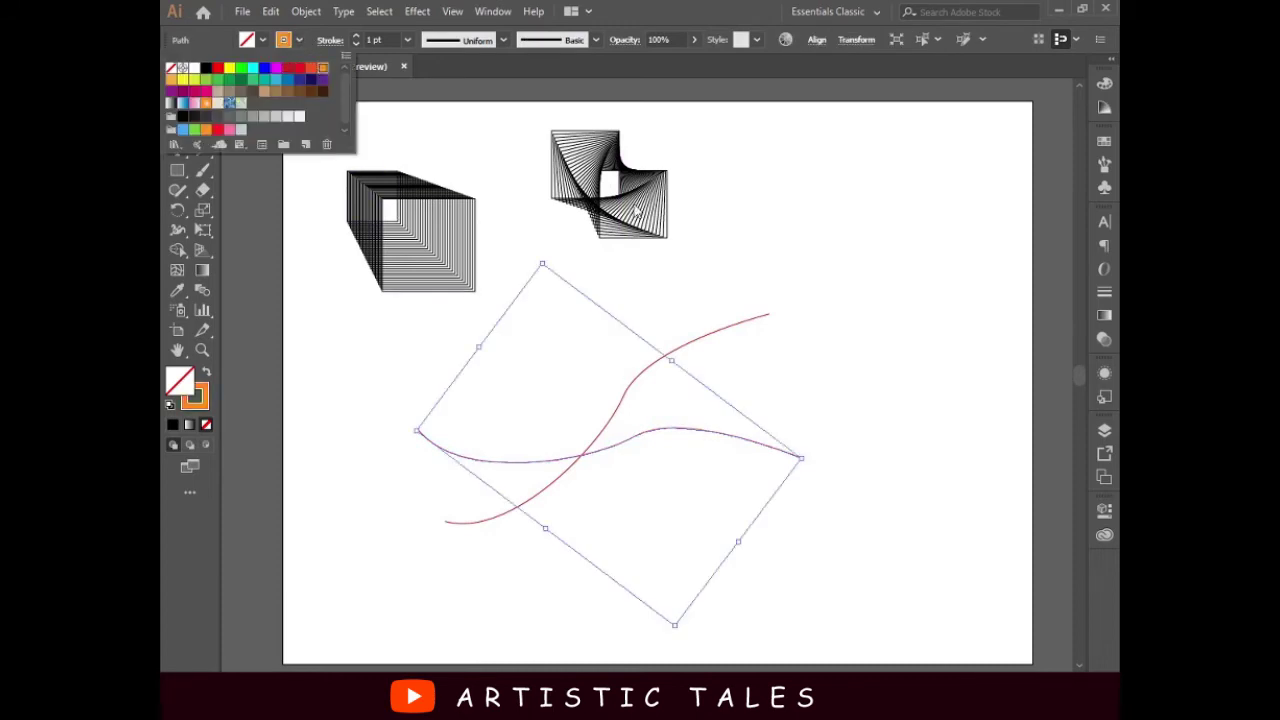
{"action": "left_click", "coordinate": [849, 308]}
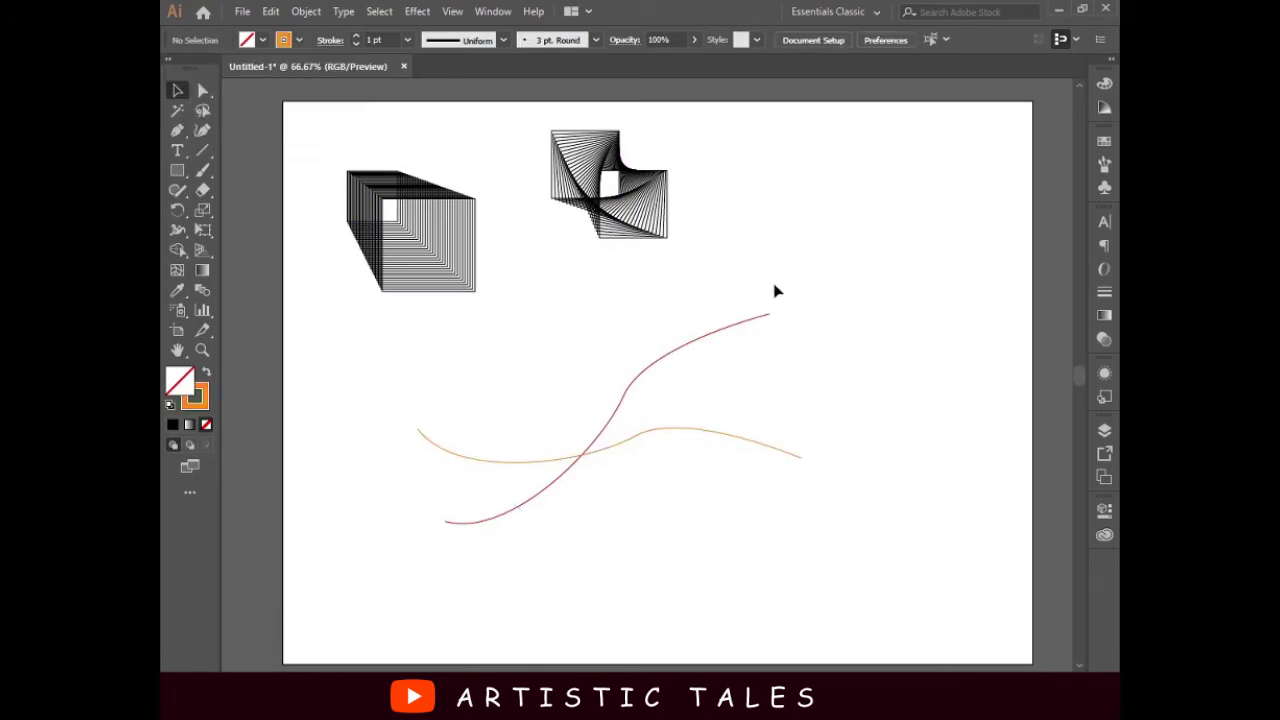
Blend the crimson and orange curves together
{"action": "left_click_drag", "start_coordinate": [775, 291], "coordinate": [614, 491]}
{"action": "left_click", "coordinate": [202, 290]}
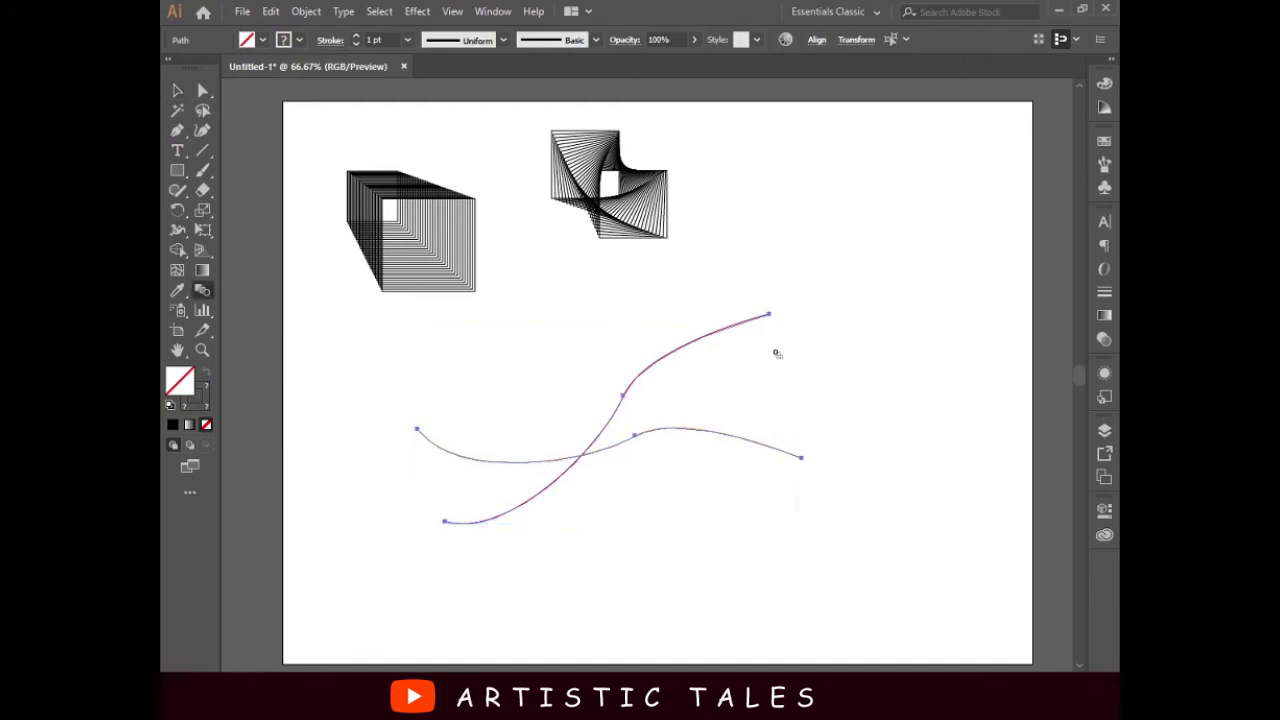
{"action": "left_click", "coordinate": [802, 458]}
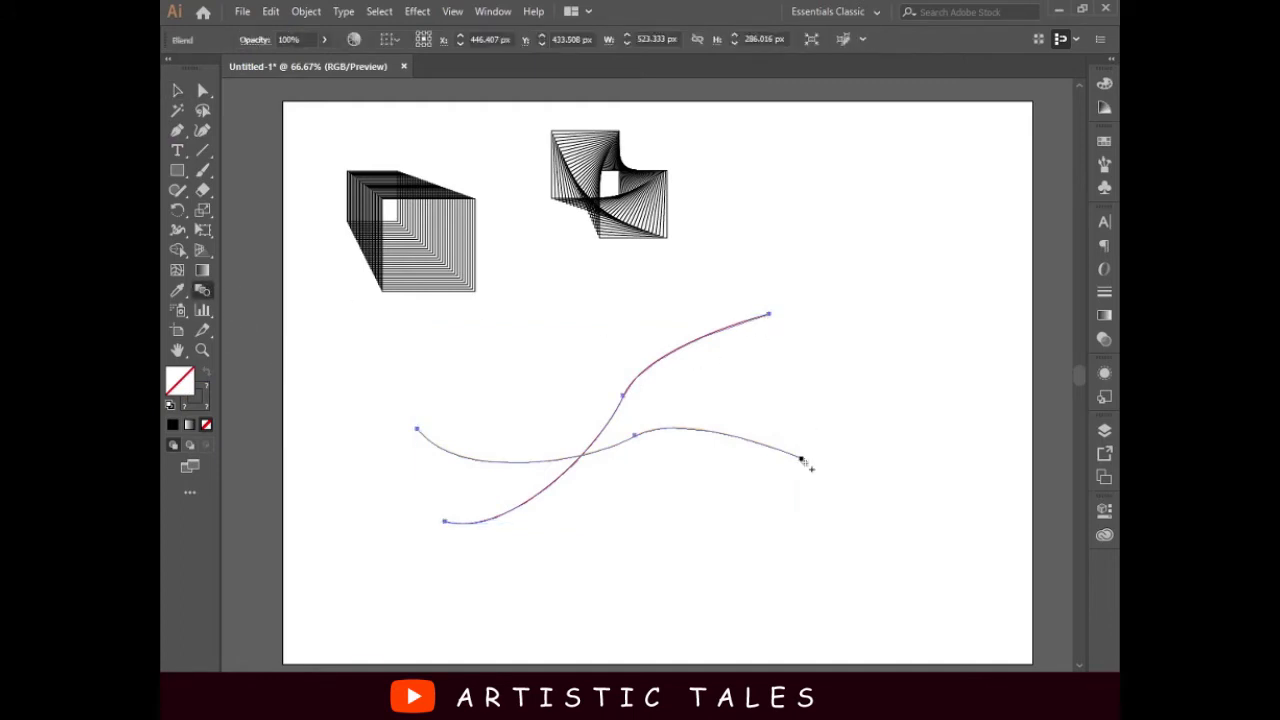
{"action": "left_click", "coordinate": [175, 90]}
{"action": "left_click", "coordinate": [827, 349]}
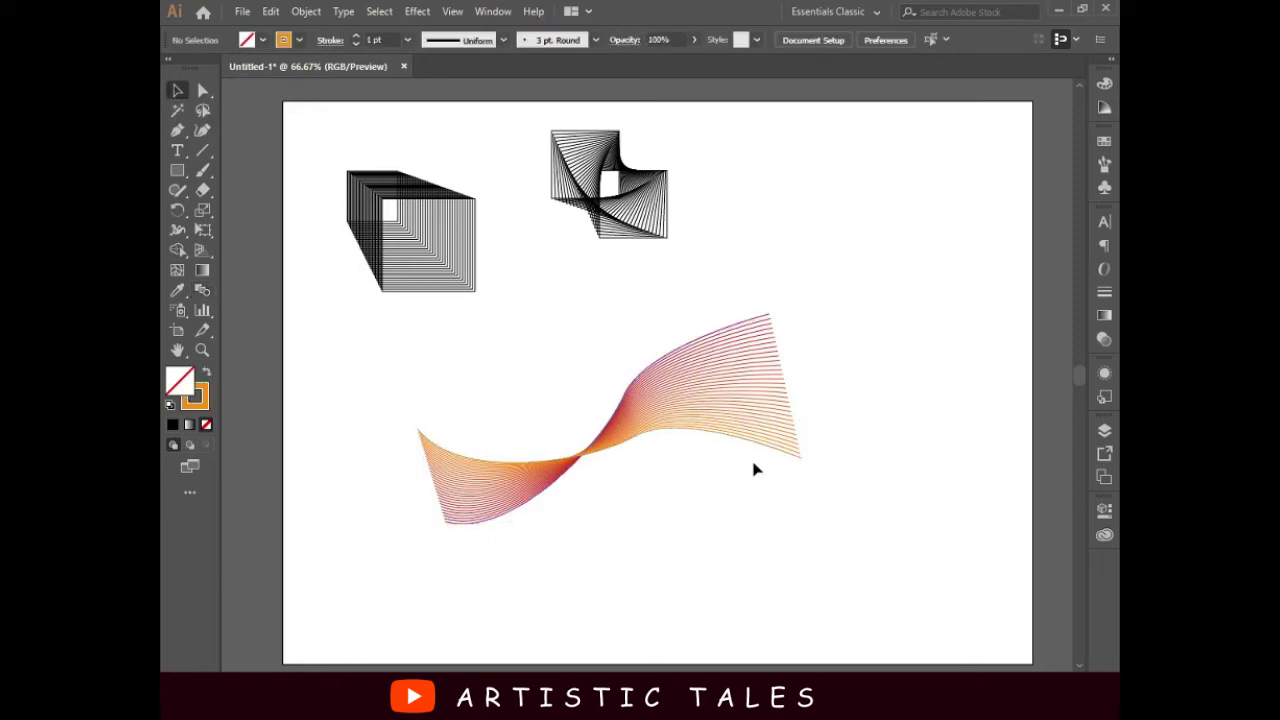
{"action": "left_click", "coordinate": [803, 460]}
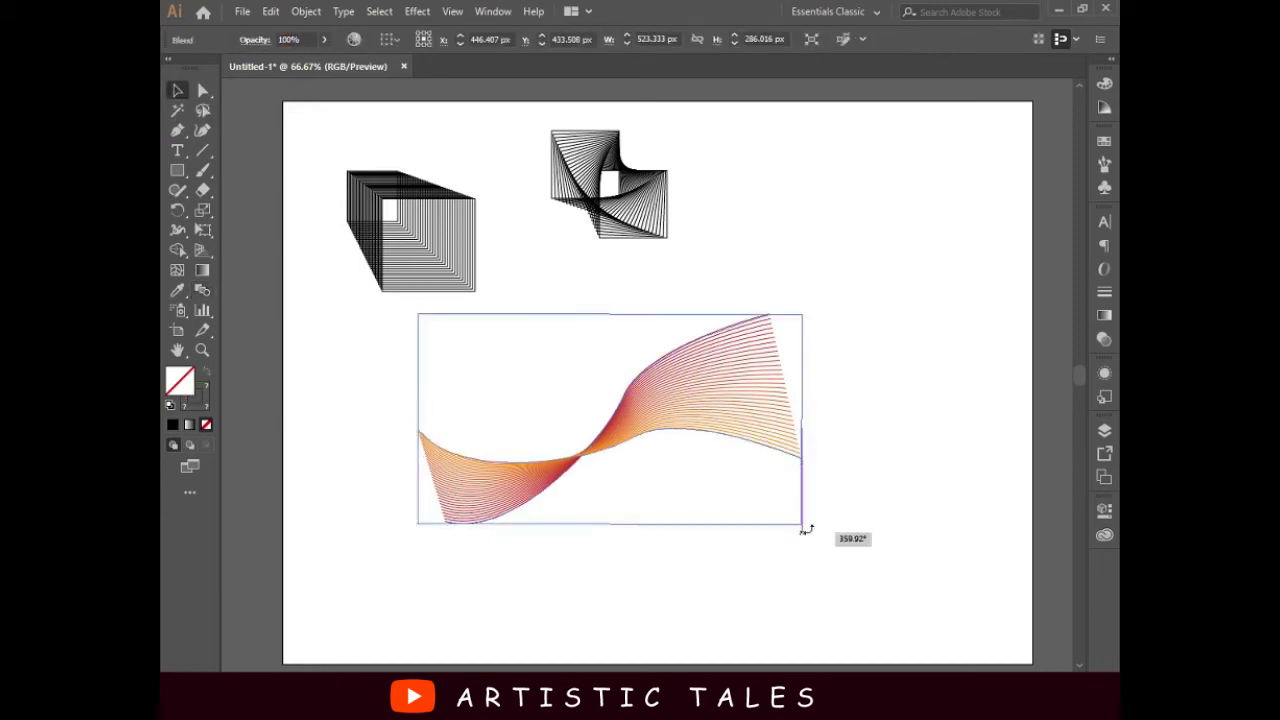
Rotate the curve blend upright, move it right and scale it down
{"action": "left_click_drag", "start_coordinate": [806, 527], "coordinate": [862, 364]}
{"action": "left_click", "coordinate": [860, 358]}
{"action": "left_click_drag", "start_coordinate": [686, 323], "coordinate": [826, 329]}
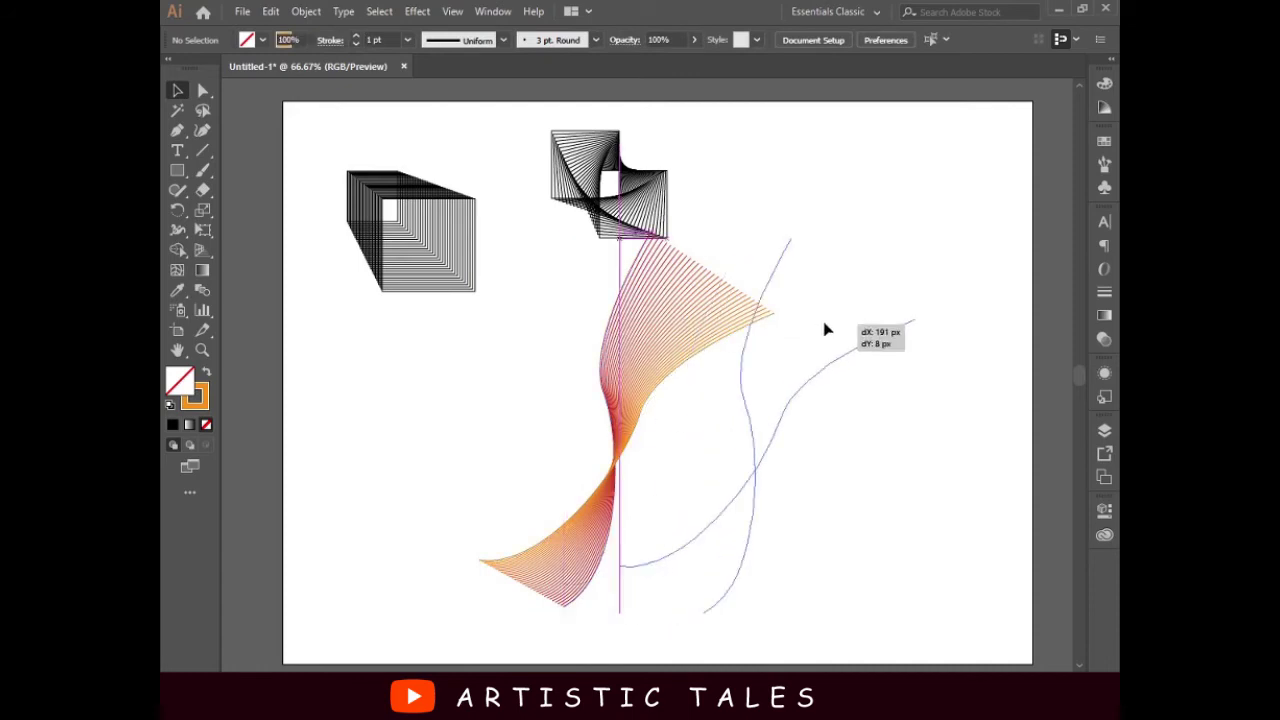
{"action": "left_click_drag", "start_coordinate": [911, 614], "coordinate": [870, 566]}
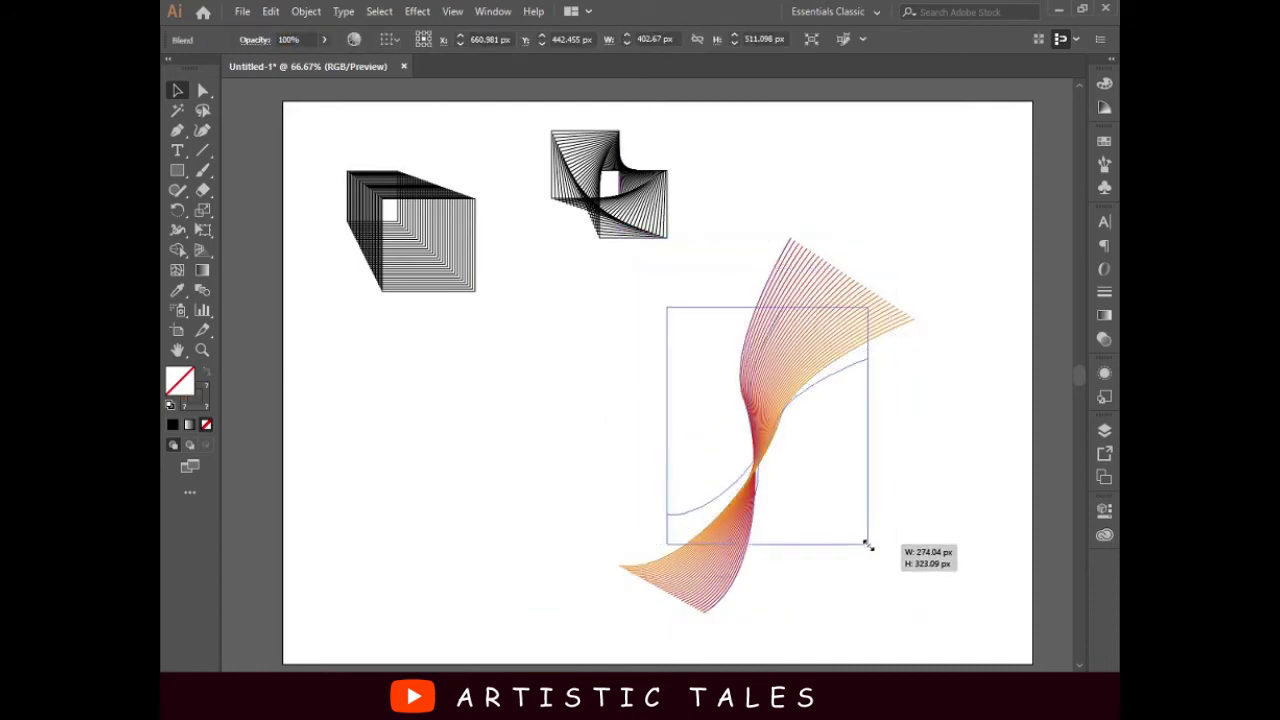
{"action": "left_click", "coordinate": [914, 471]}
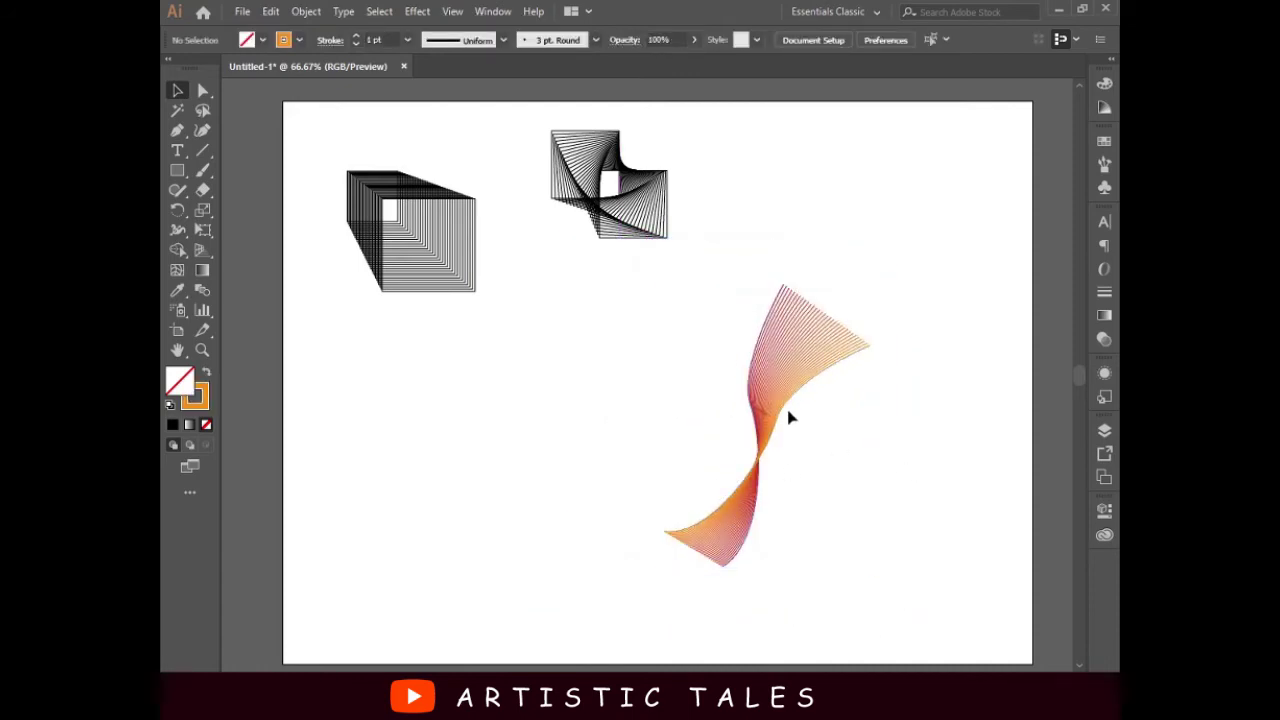
{"action": "left_click", "coordinate": [794, 346]}
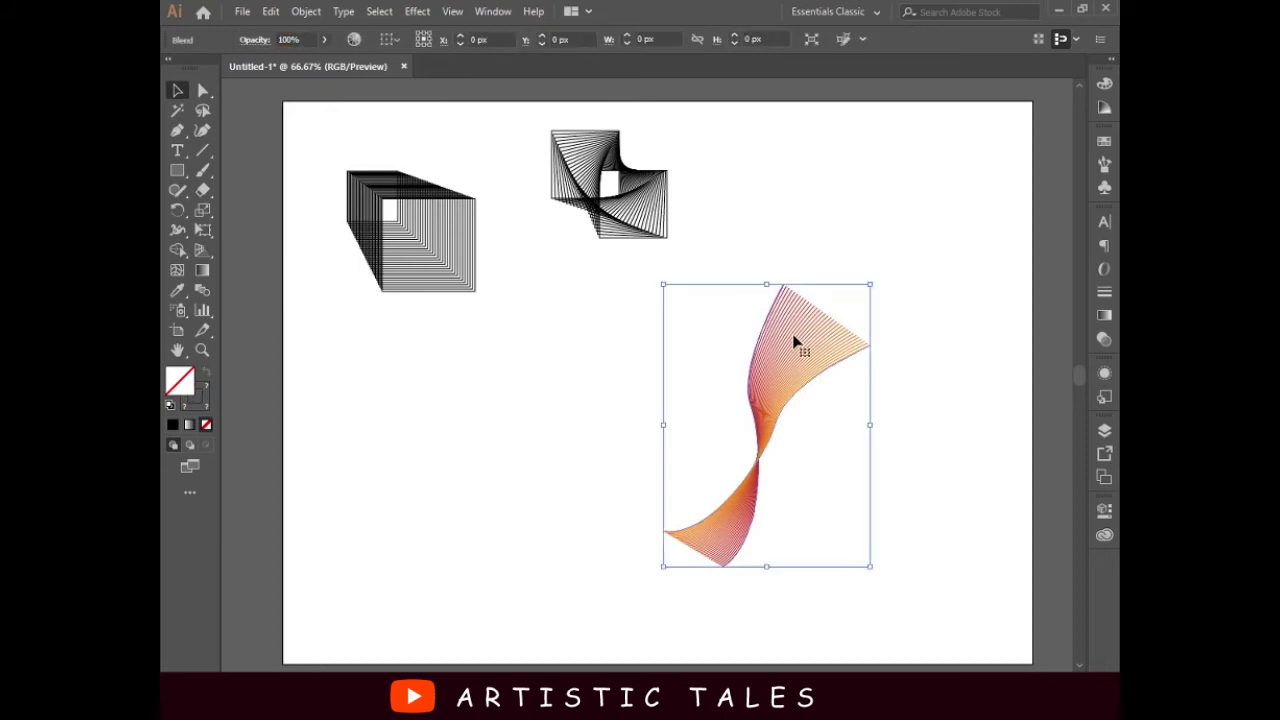
Set the curve blend's spacing to Smooth Color
{"action": "double_click", "coordinate": [202, 291]}
{"action": "left_click", "coordinate": [675, 309]}
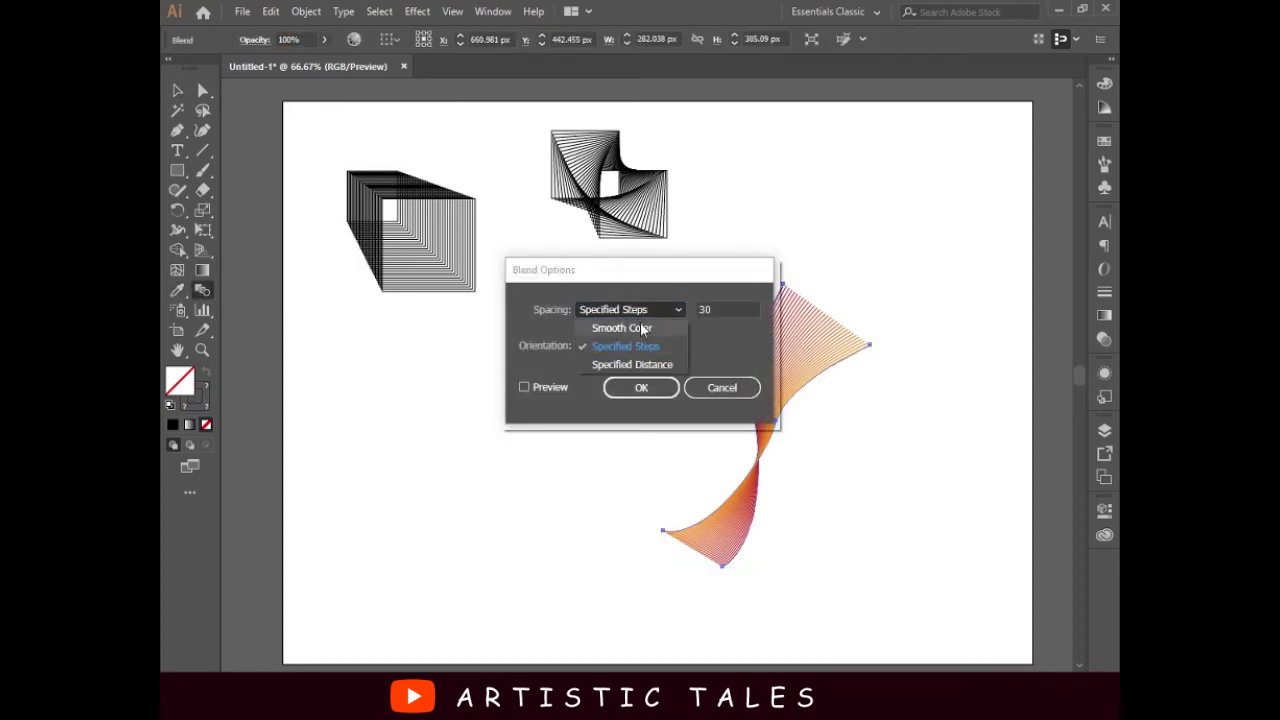
{"action": "left_click", "coordinate": [641, 328]}
{"action": "left_click", "coordinate": [645, 386]}
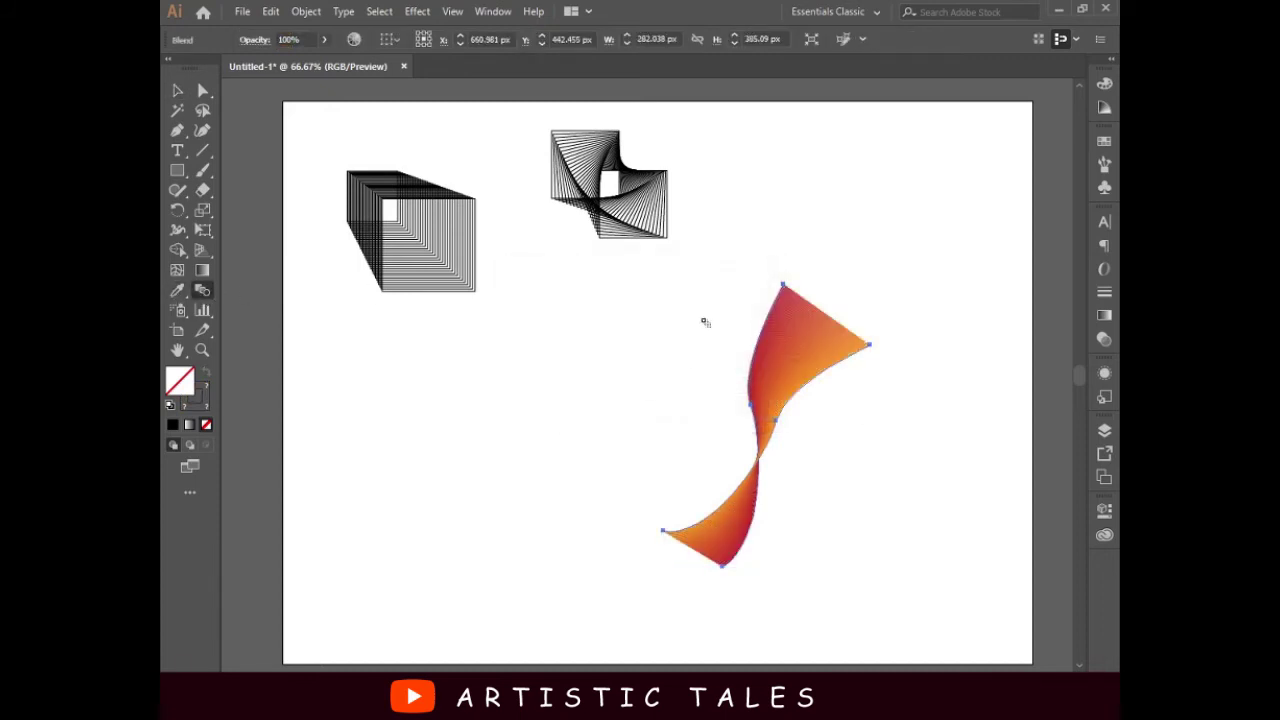
{"action": "left_click", "coordinate": [177, 91]}
{"action": "left_click", "coordinate": [870, 209]}
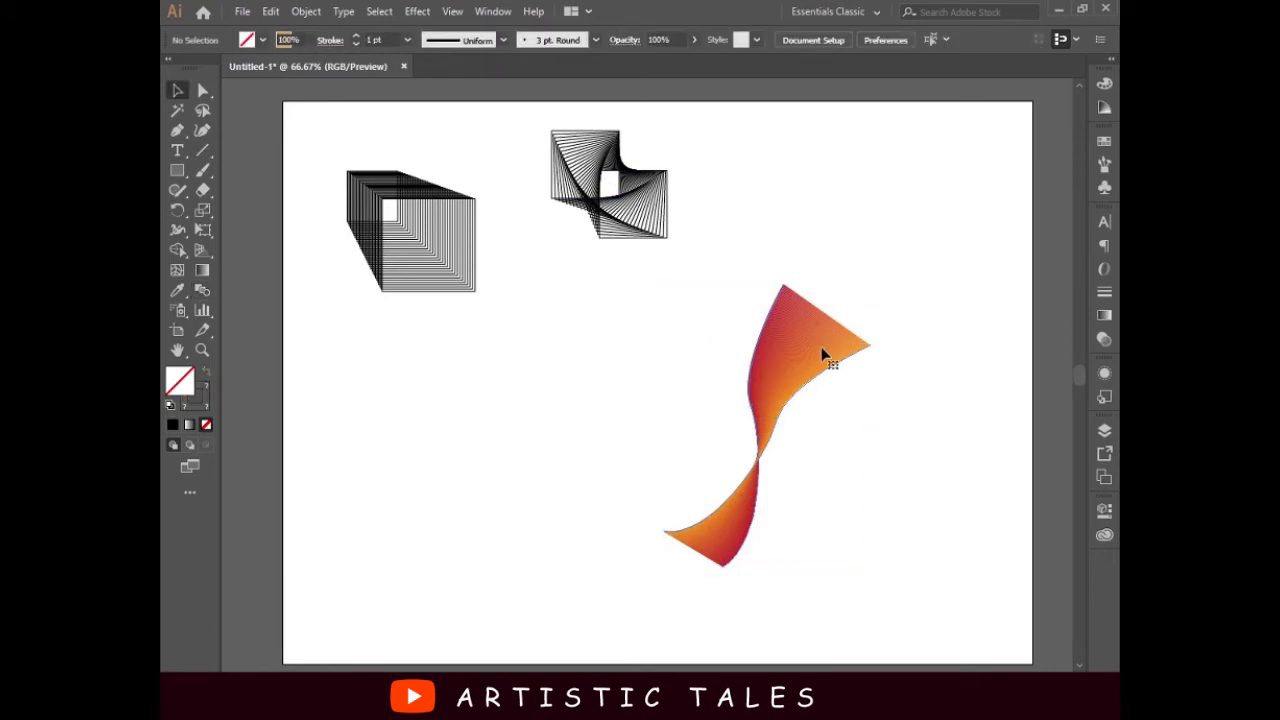
{"action": "left_click", "coordinate": [823, 354]}
Move the orange-red ribbon to the lower left beneath the tunnel
{"action": "scroll", "coordinate": [803, 415], "scroll_direction": "up", "scroll_amount": 2}
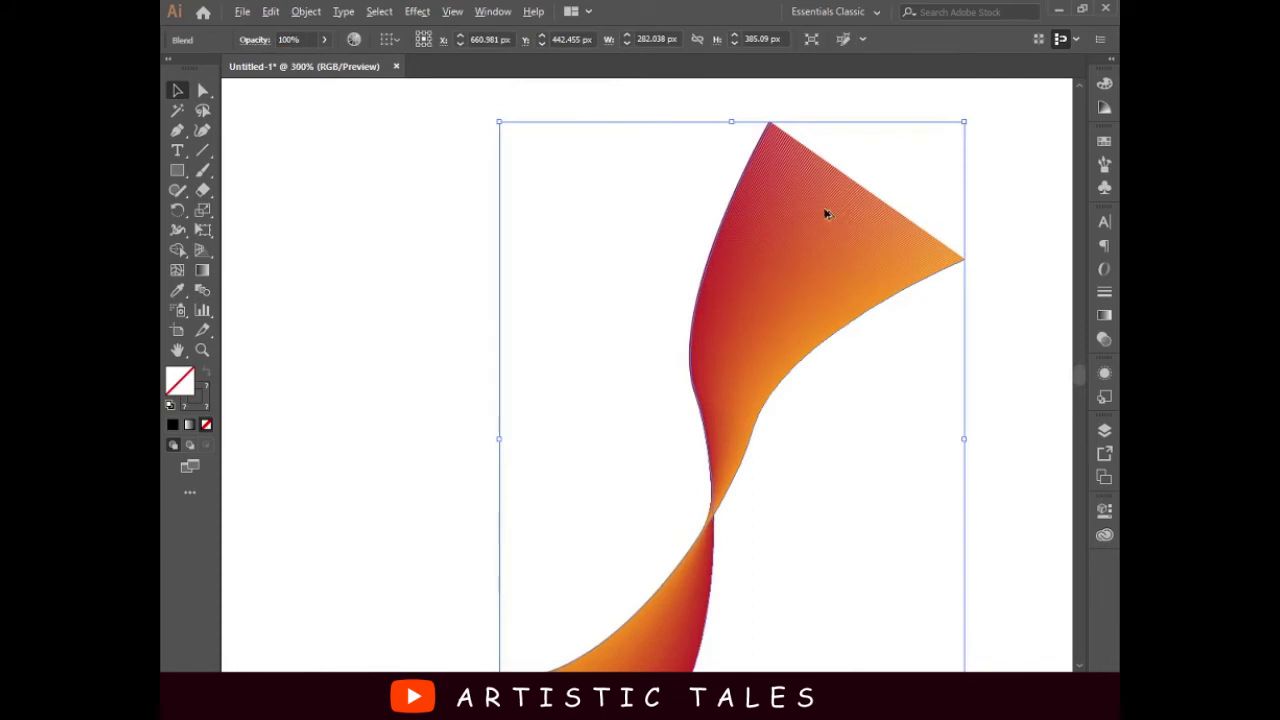
{"action": "scroll", "coordinate": [826, 211], "scroll_direction": "up", "scroll_amount": 1}
{"action": "scroll", "coordinate": [774, 197], "scroll_direction": "up", "scroll_amount": 1}
{"action": "scroll", "coordinate": [768, 327], "scroll_direction": "down", "scroll_amount": 1}
{"action": "scroll", "coordinate": [769, 400], "scroll_direction": "down", "scroll_amount": 2}
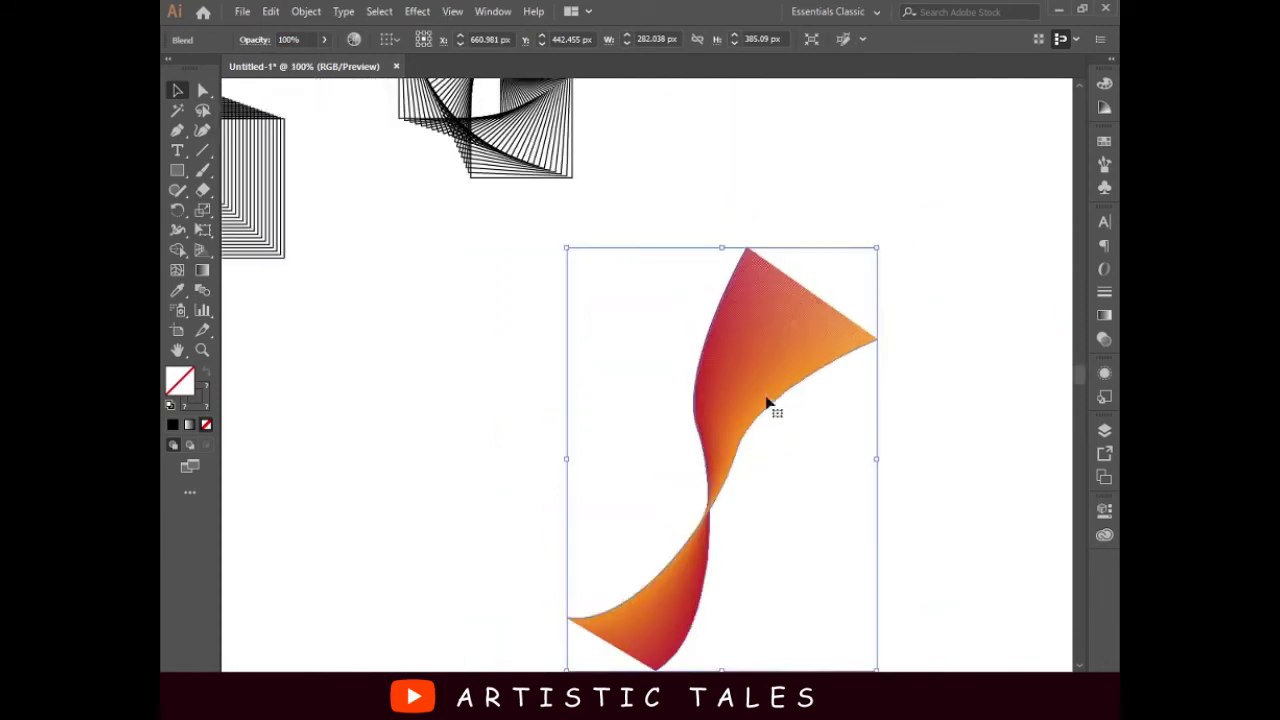
{"action": "scroll", "coordinate": [750, 420], "scroll_direction": "down", "scroll_amount": 1}
{"action": "scroll", "coordinate": [790, 396], "scroll_direction": "down", "scroll_amount": 1}
{"action": "scroll", "coordinate": [790, 396], "scroll_direction": "up", "scroll_amount": 1}
{"action": "left_click", "coordinate": [851, 360]}
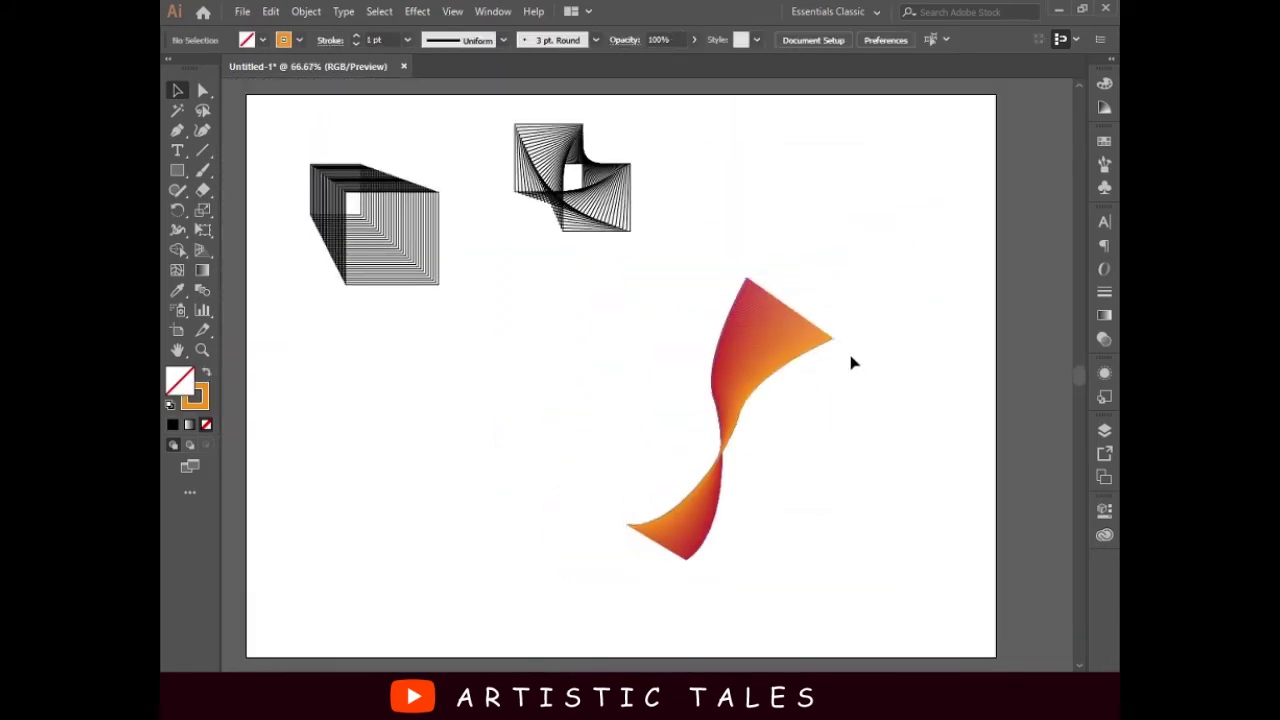
{"action": "mouse_move", "coordinate": [714, 363]}
{"action": "left_mouse_down"}
{"action": "mouse_move", "coordinate": [676, 381]}
{"action": "mouse_move", "coordinate": [452, 355]}
{"action": "left_mouse_up"}
{"action": "left_click", "coordinate": [694, 351]}
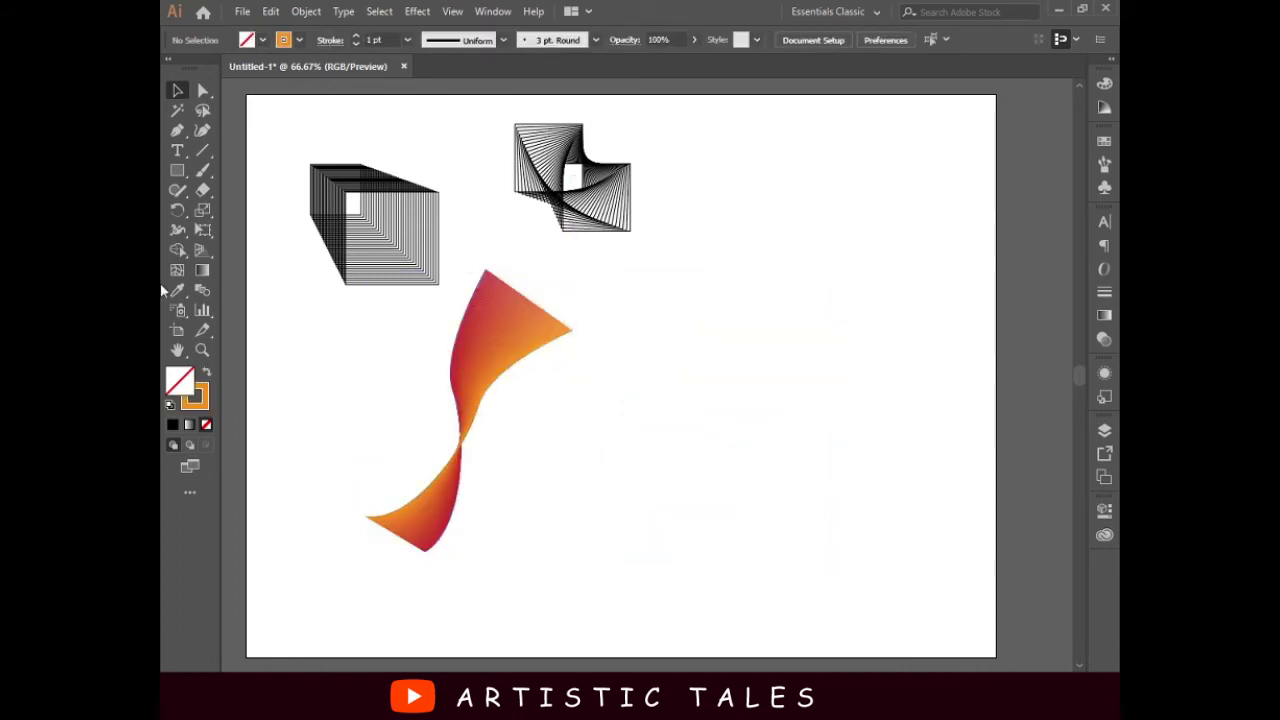
{"action": "right_click", "coordinate": [177, 172]}
Draw a circle on the right of the artboard and make a smaller copy
{"action": "left_click", "coordinate": [250, 209]}
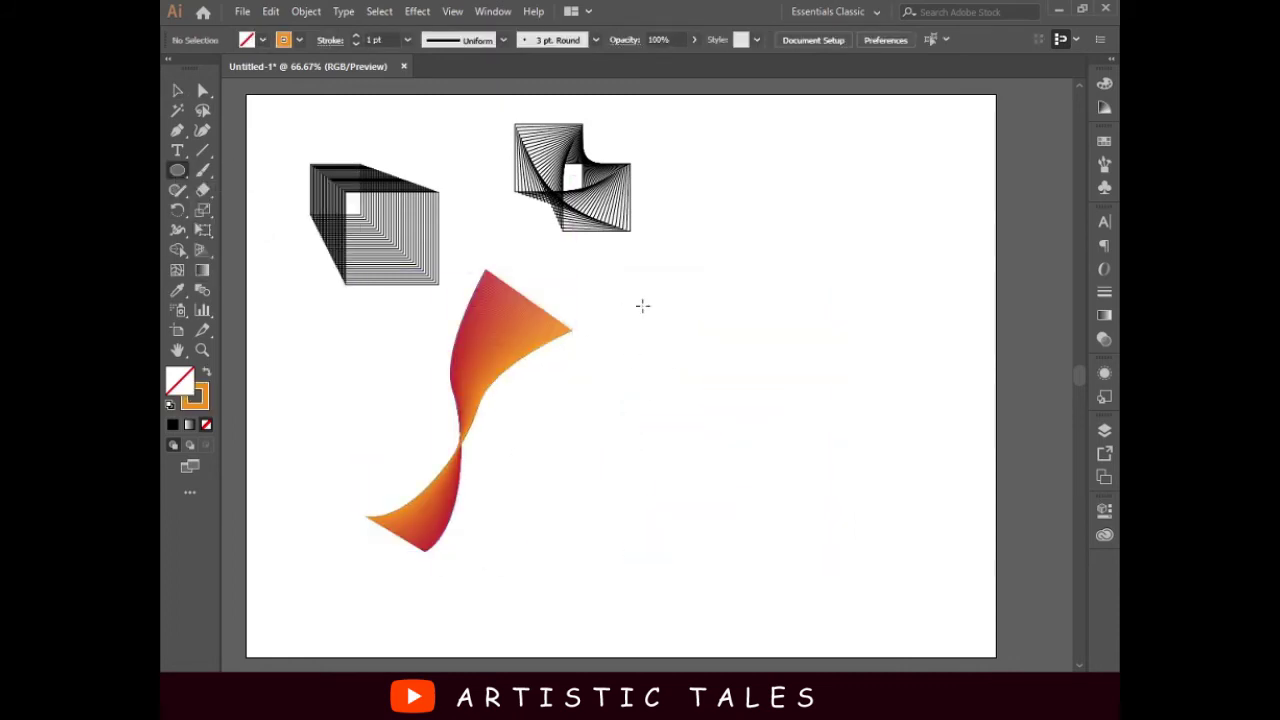
{"action": "left_click_drag", "start_coordinate": [703, 305], "coordinate": [823, 423]}
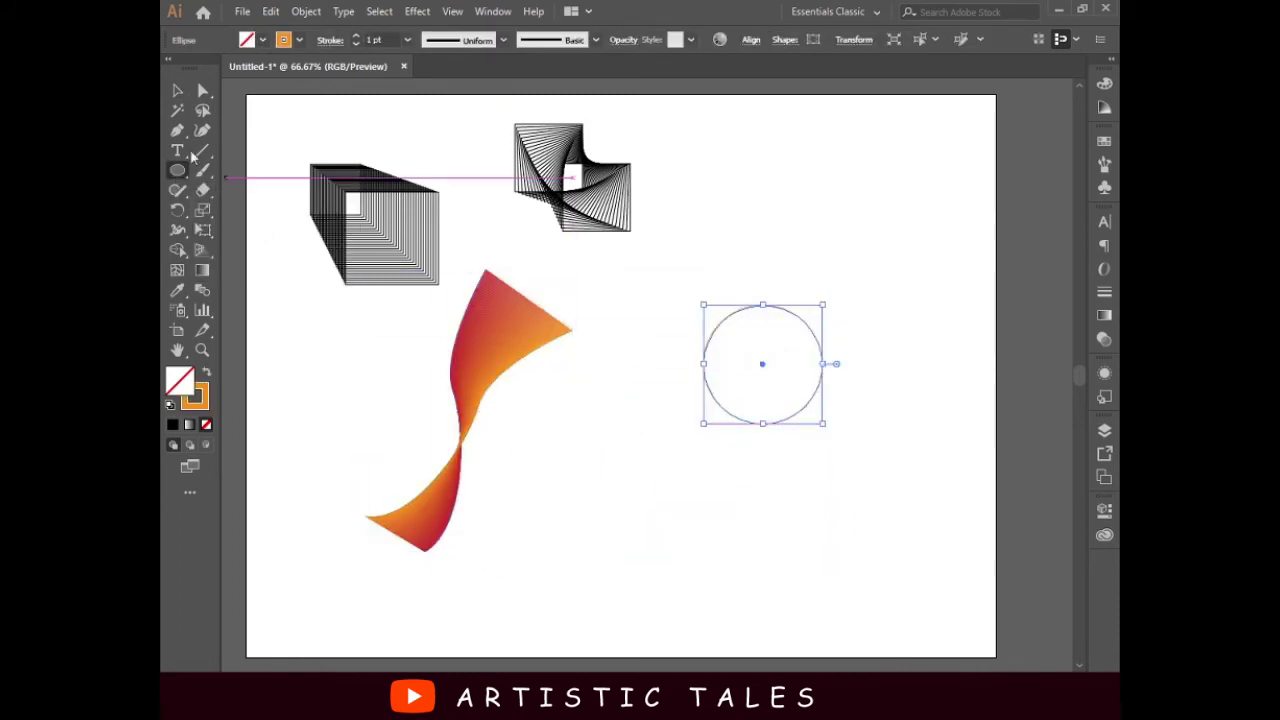
{"action": "left_click", "coordinate": [177, 92]}
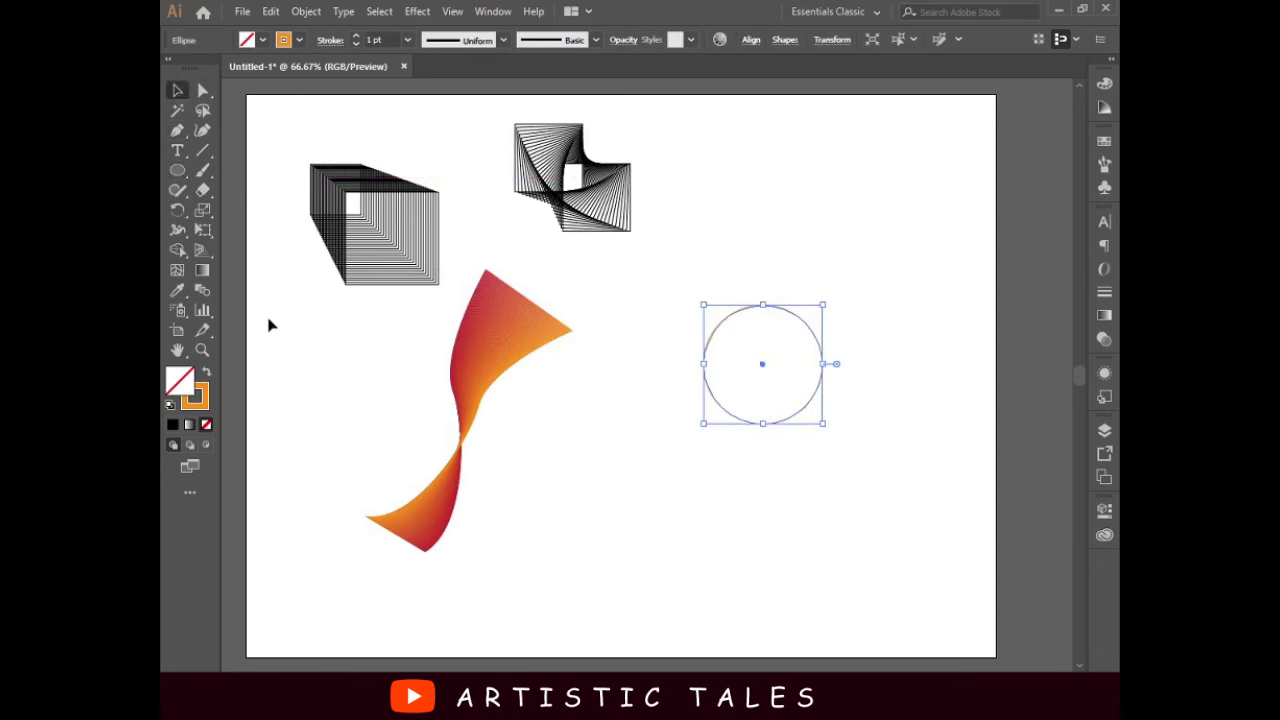
{"action": "mouse_move", "coordinate": [795, 318]}
{"action": "left_mouse_down"}
{"action": "mouse_move", "coordinate": [856, 252]}
{"action": "mouse_move", "coordinate": [729, 417]}
{"action": "mouse_move", "coordinate": [718, 412]}
{"action": "left_mouse_up"}
{"action": "left_click", "coordinate": [816, 352]}
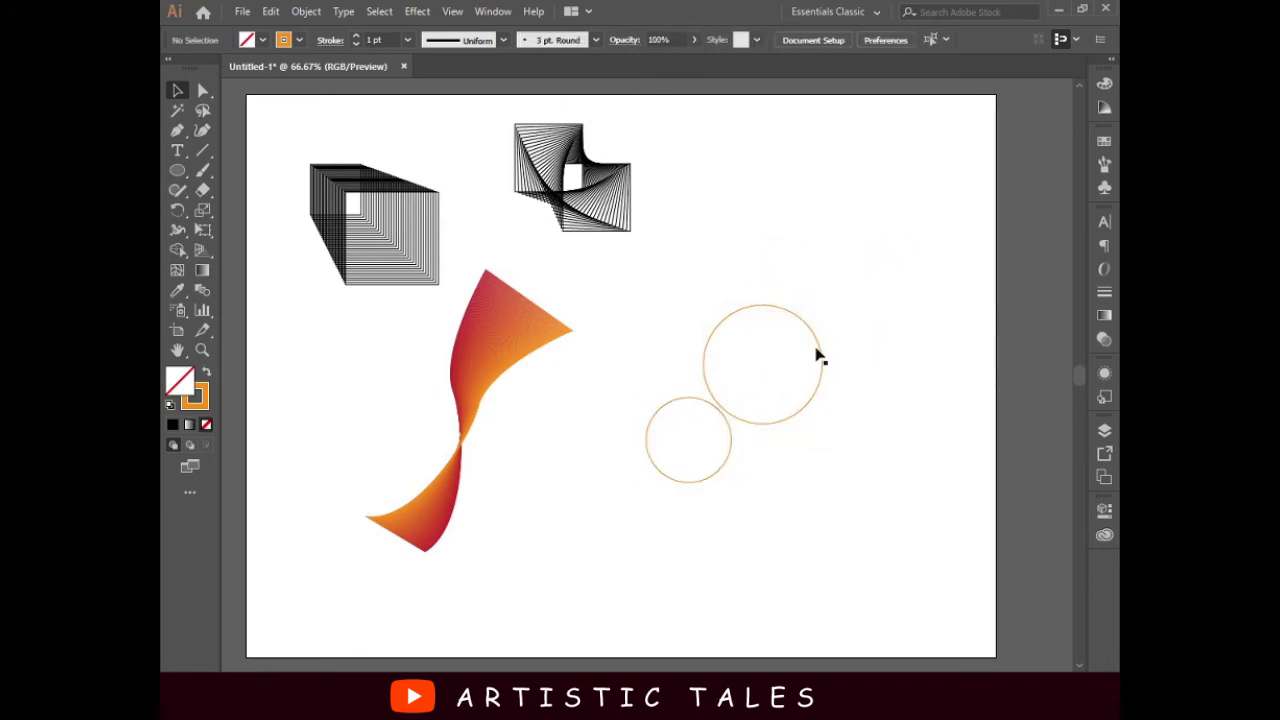
Blend the small and large circles with 30 specified steps
{"action": "left_click", "coordinate": [207, 292]}
{"action": "left_click", "coordinate": [685, 402]}
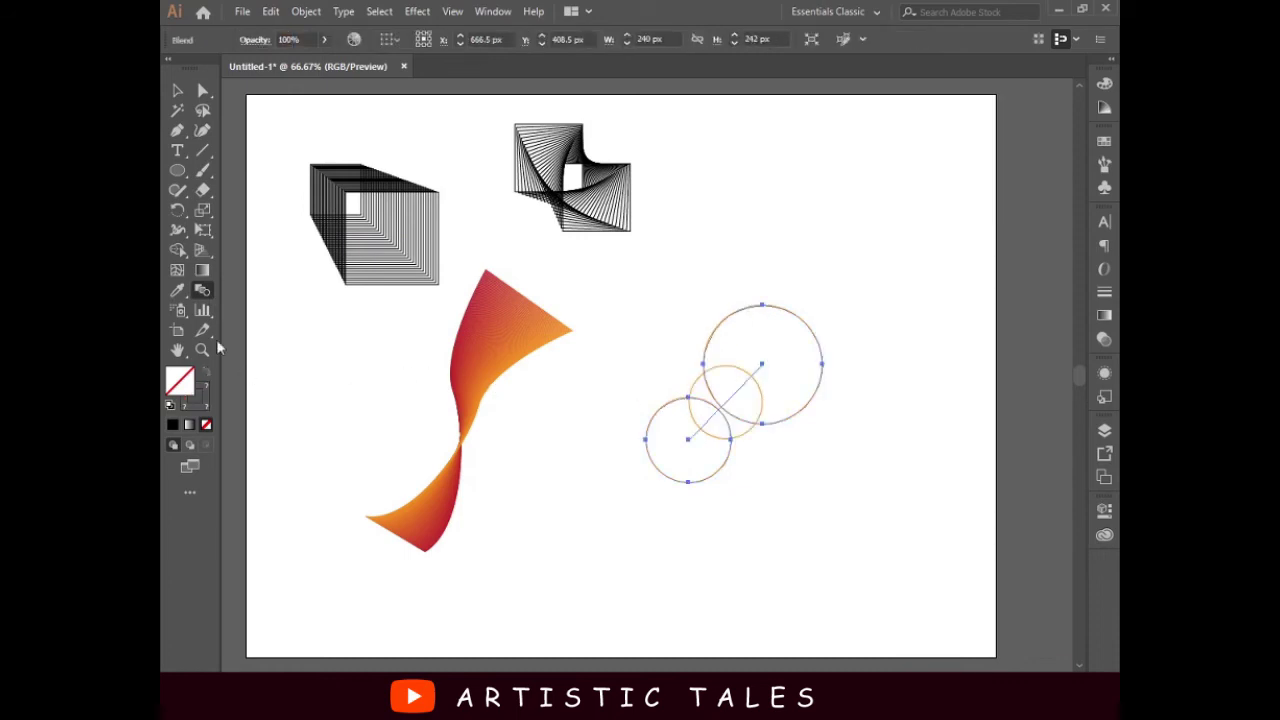
{"action": "double_click", "coordinate": [200, 292]}
{"action": "left_click", "coordinate": [629, 309]}
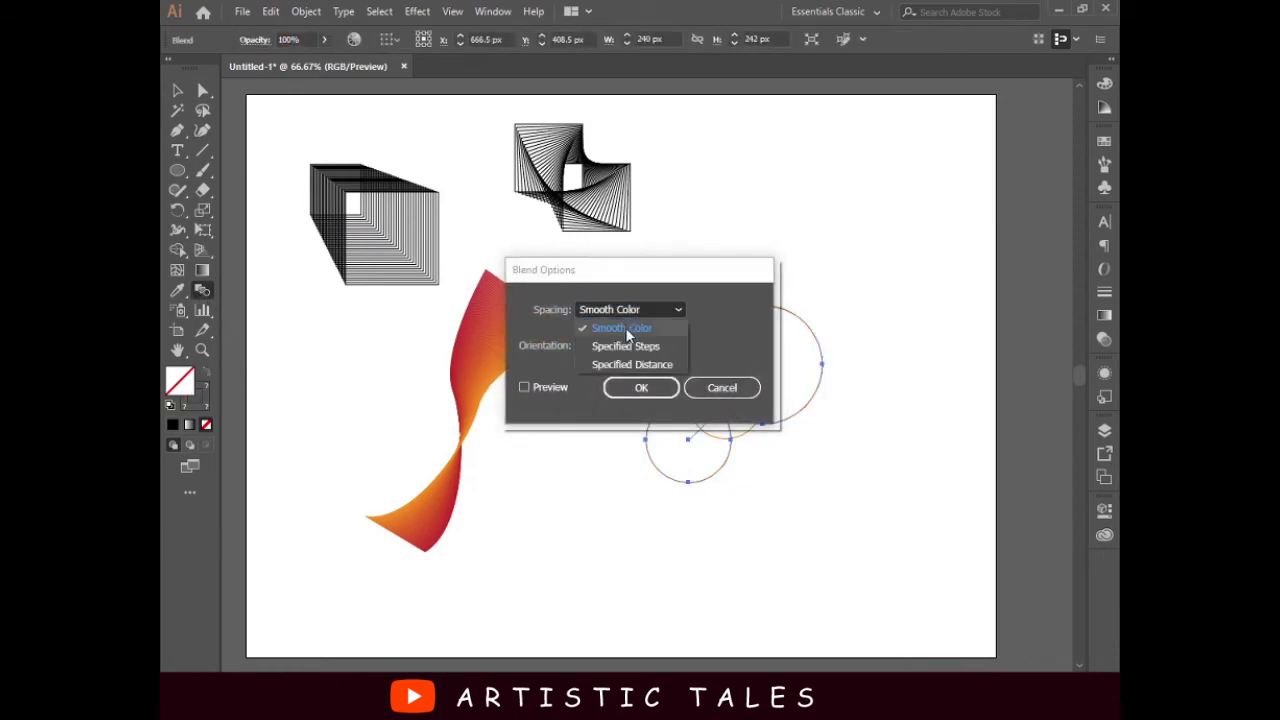
{"action": "left_click", "coordinate": [628, 347]}
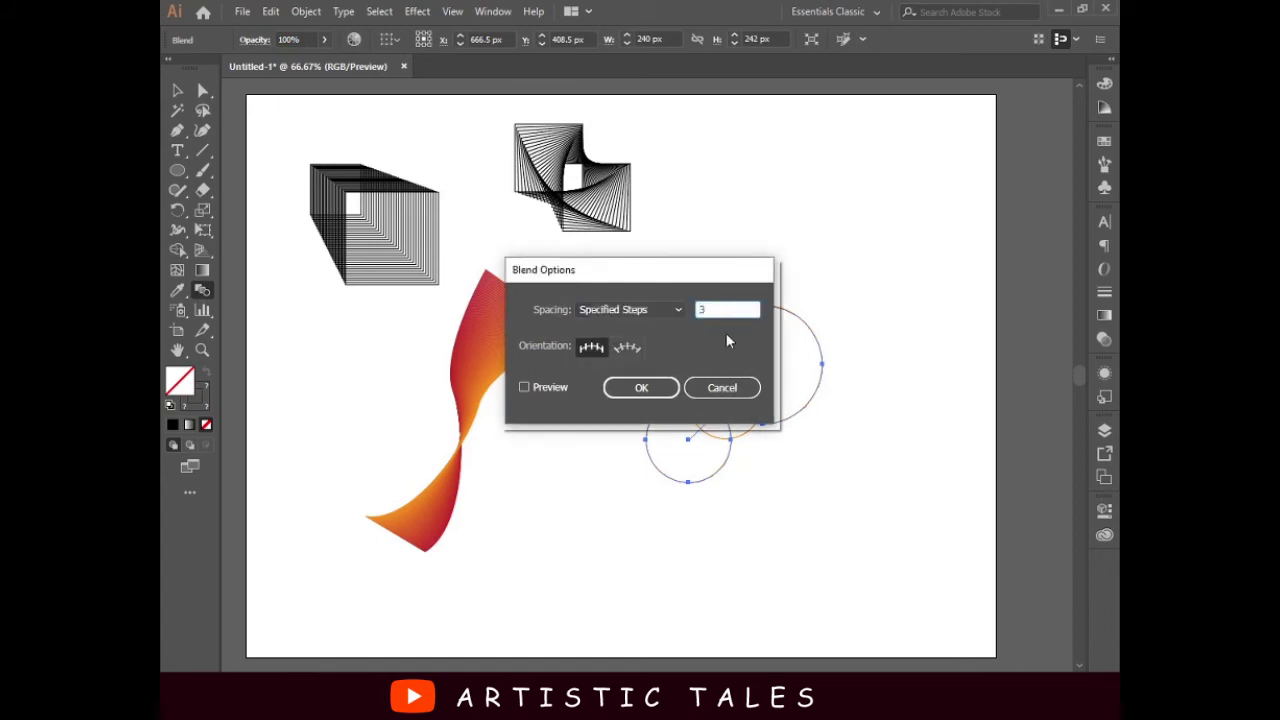
{"action": "type", "text": "0"}
{"action": "left_click", "coordinate": [636, 388]}
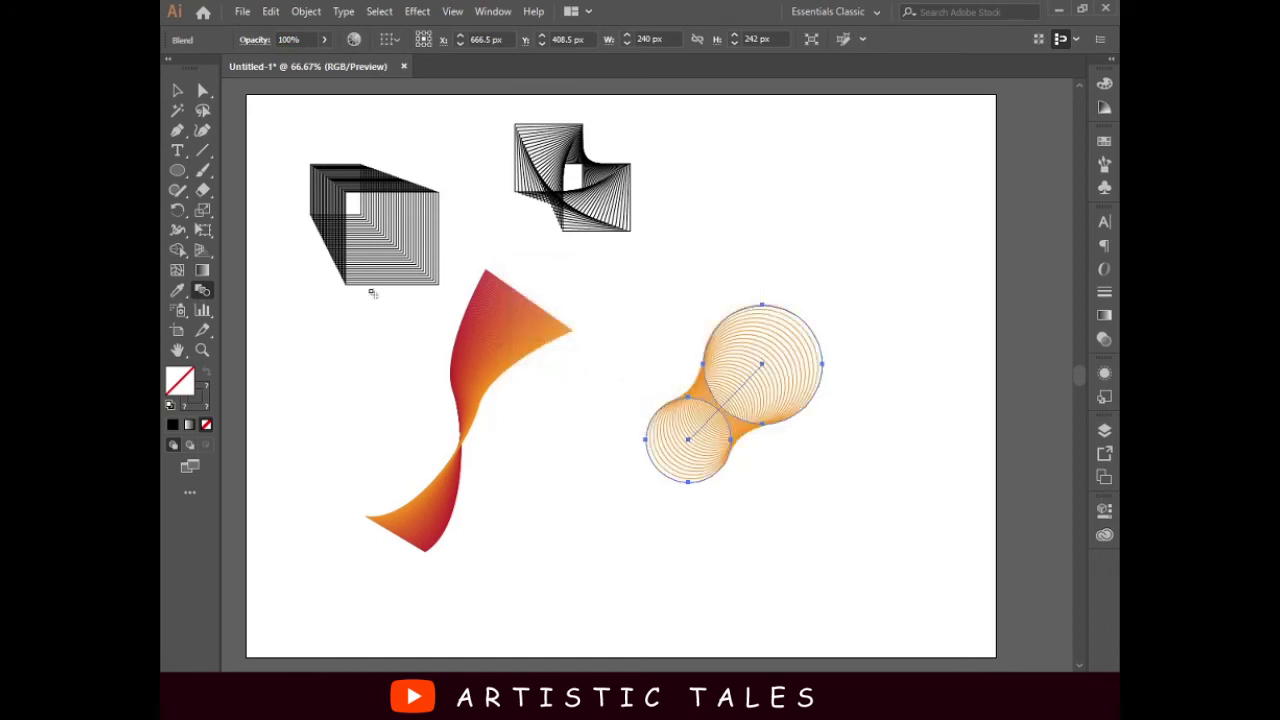
{"action": "left_click", "coordinate": [177, 91]}
Move the circle blend up-right and shift the ribbon right toward the centre
{"action": "left_click", "coordinate": [876, 210]}
{"action": "left_click_drag", "start_coordinate": [796, 357], "coordinate": [838, 275]}
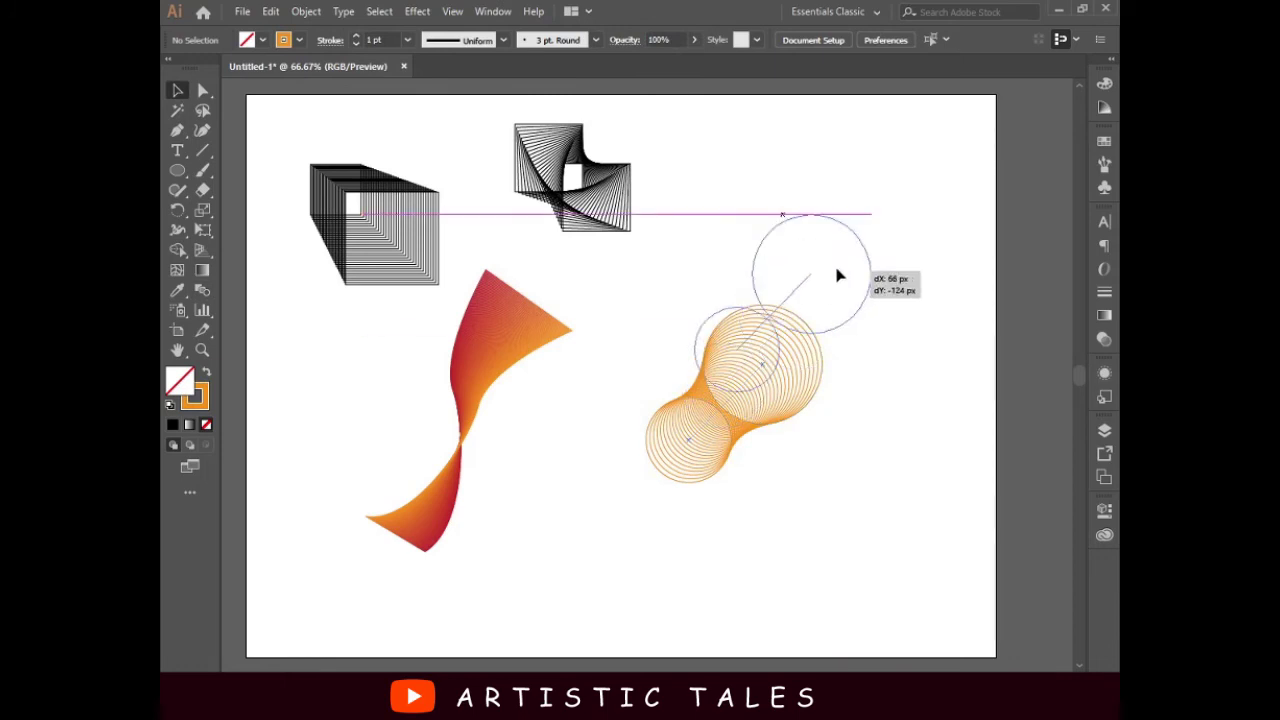
{"action": "left_click", "coordinate": [903, 391]}
{"action": "left_click_drag", "start_coordinate": [777, 323], "coordinate": [838, 420]}
{"action": "left_click", "coordinate": [898, 438]}
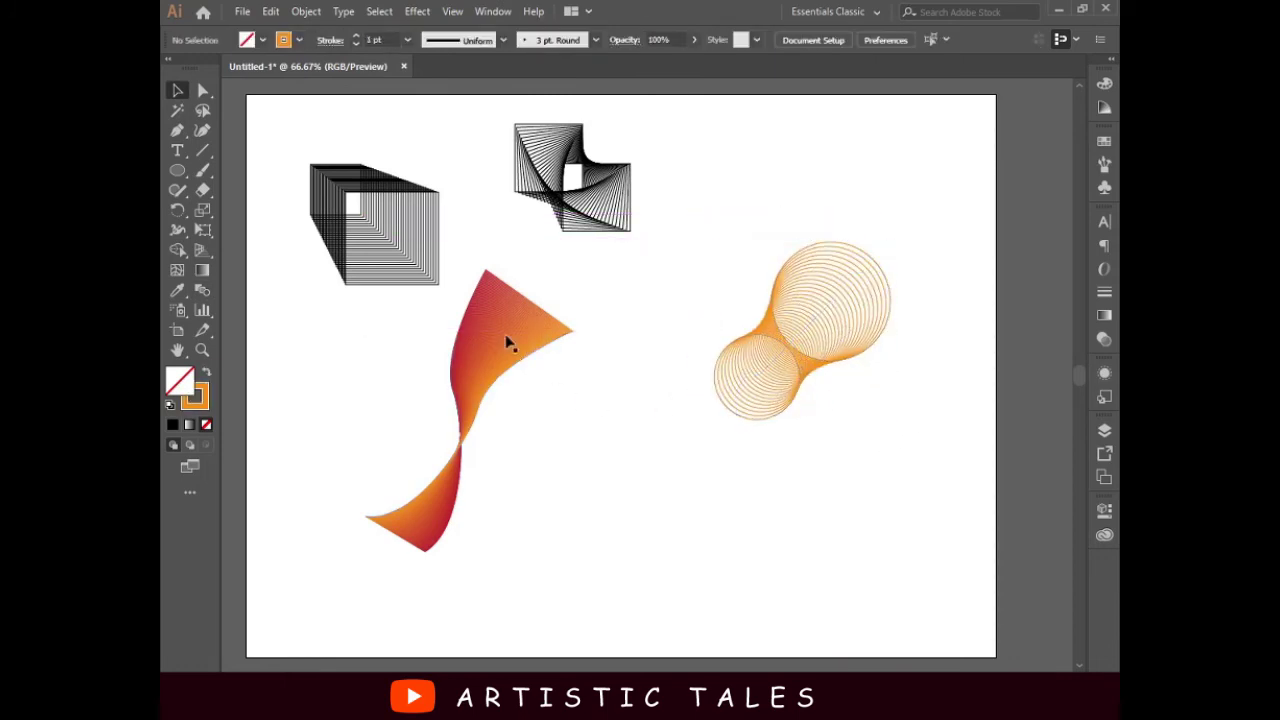
{"action": "left_click_drag", "start_coordinate": [506, 343], "coordinate": [600, 363]}
{"action": "left_click", "coordinate": [794, 491]}
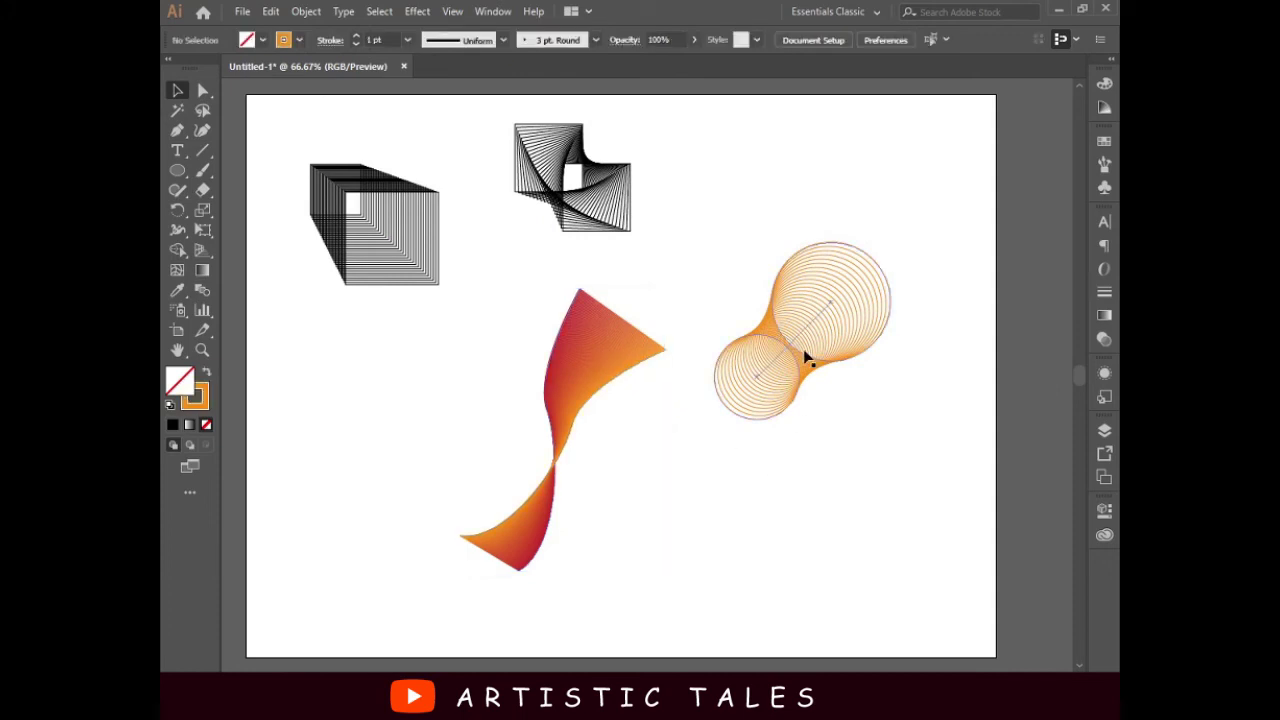
Check the circle blend's options unchanged and move it up toward the top
{"action": "left_click", "coordinate": [806, 360]}
{"action": "double_click", "coordinate": [202, 290]}
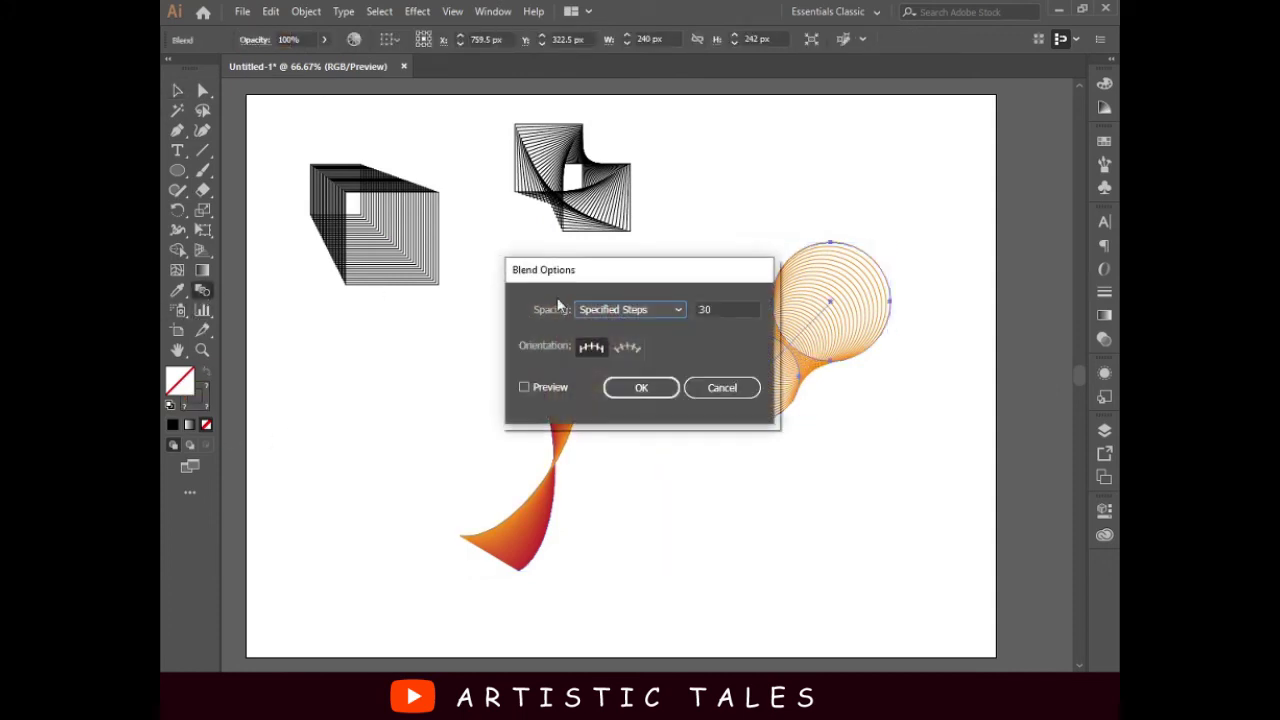
{"action": "left_click", "coordinate": [718, 390]}
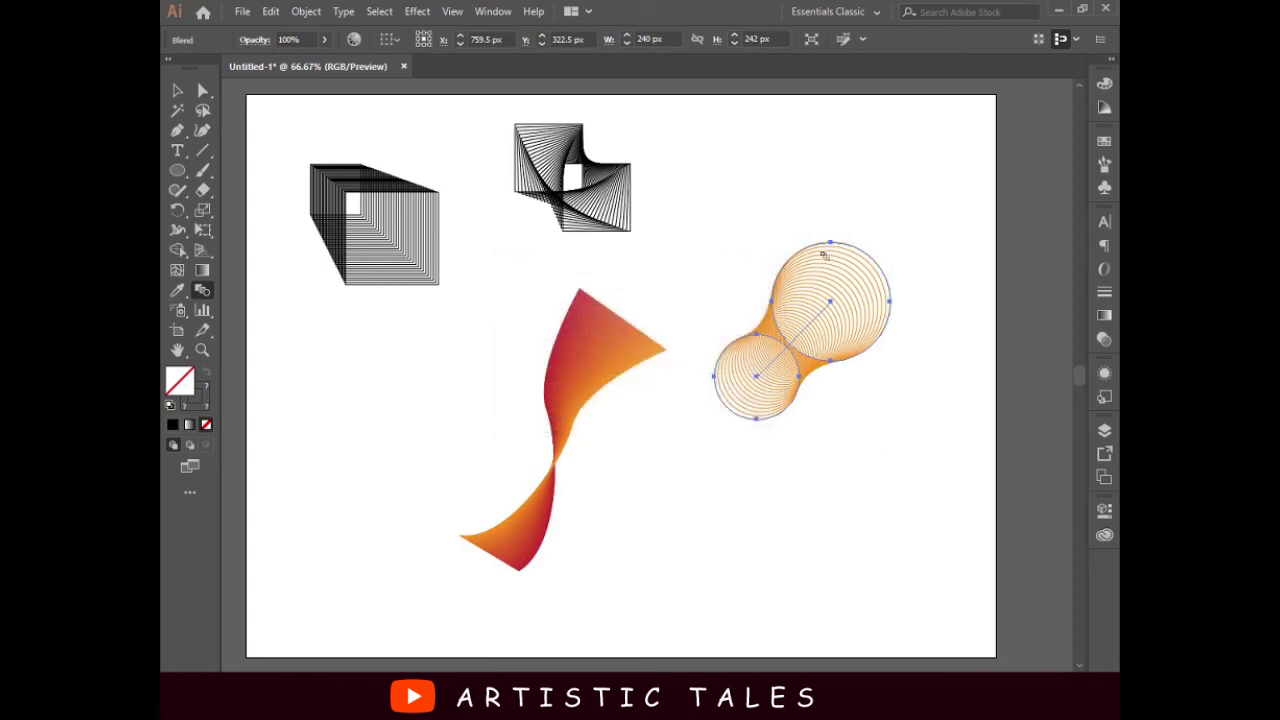
{"action": "left_click", "coordinate": [177, 90]}
{"action": "left_click_drag", "start_coordinate": [816, 310], "coordinate": [816, 223]}
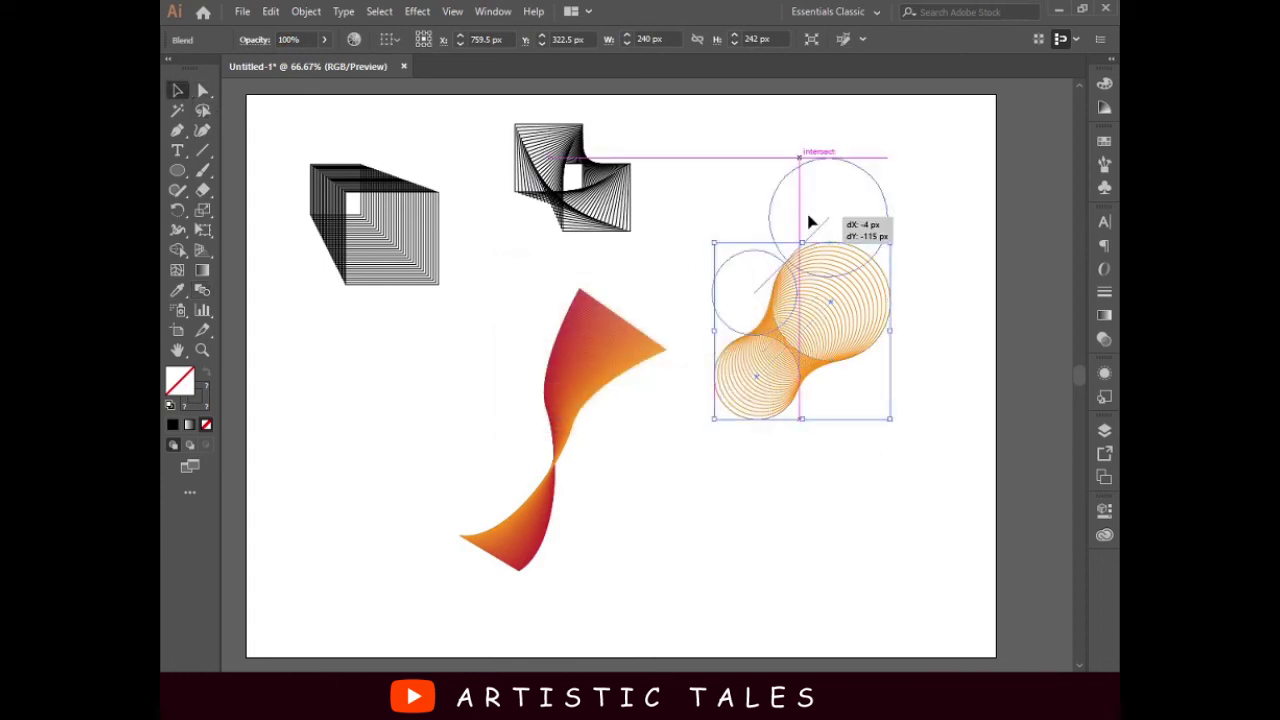
{"action": "key", "text": "ctrl+shift+a"}
Draw a circle in the lower right and a smaller copy up-left of it
{"action": "key", "text": "l"}
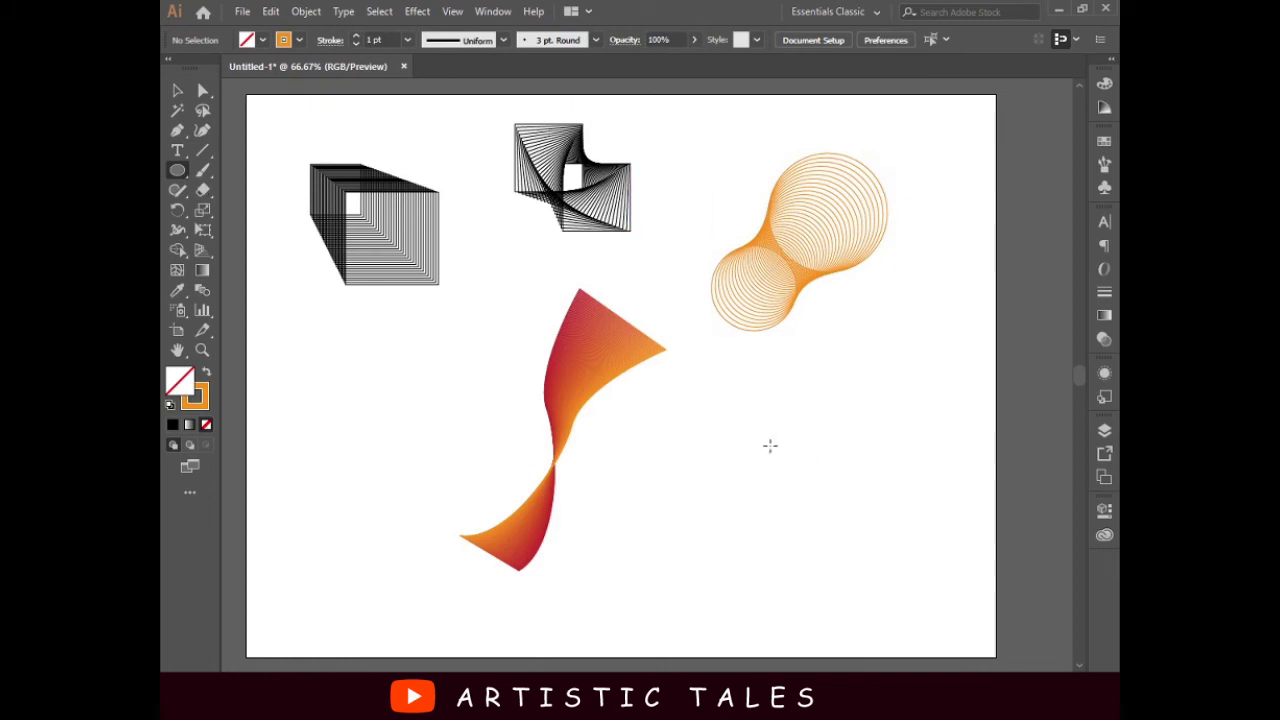
{"action": "left_click_drag", "start_coordinate": [754, 436], "coordinate": [888, 570]}
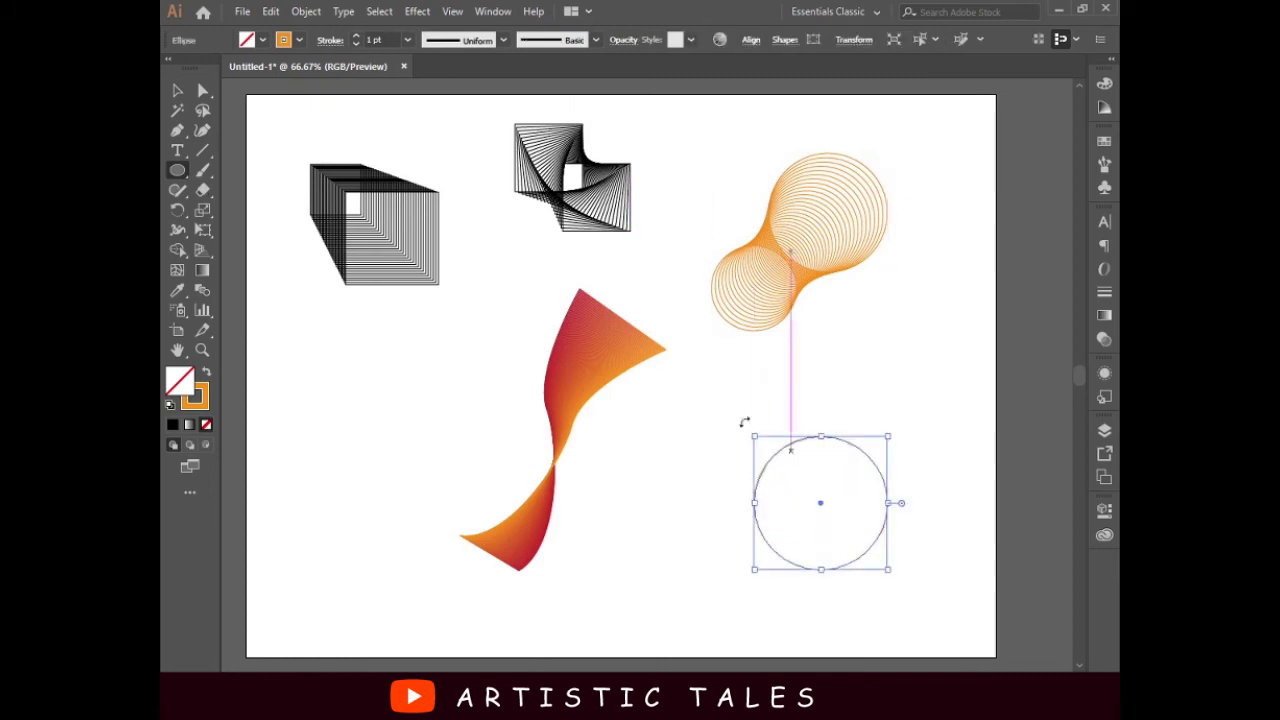
{"action": "left_click", "coordinate": [177, 90]}
{"action": "left_click_drag", "start_coordinate": [808, 441], "coordinate": [709, 396]}
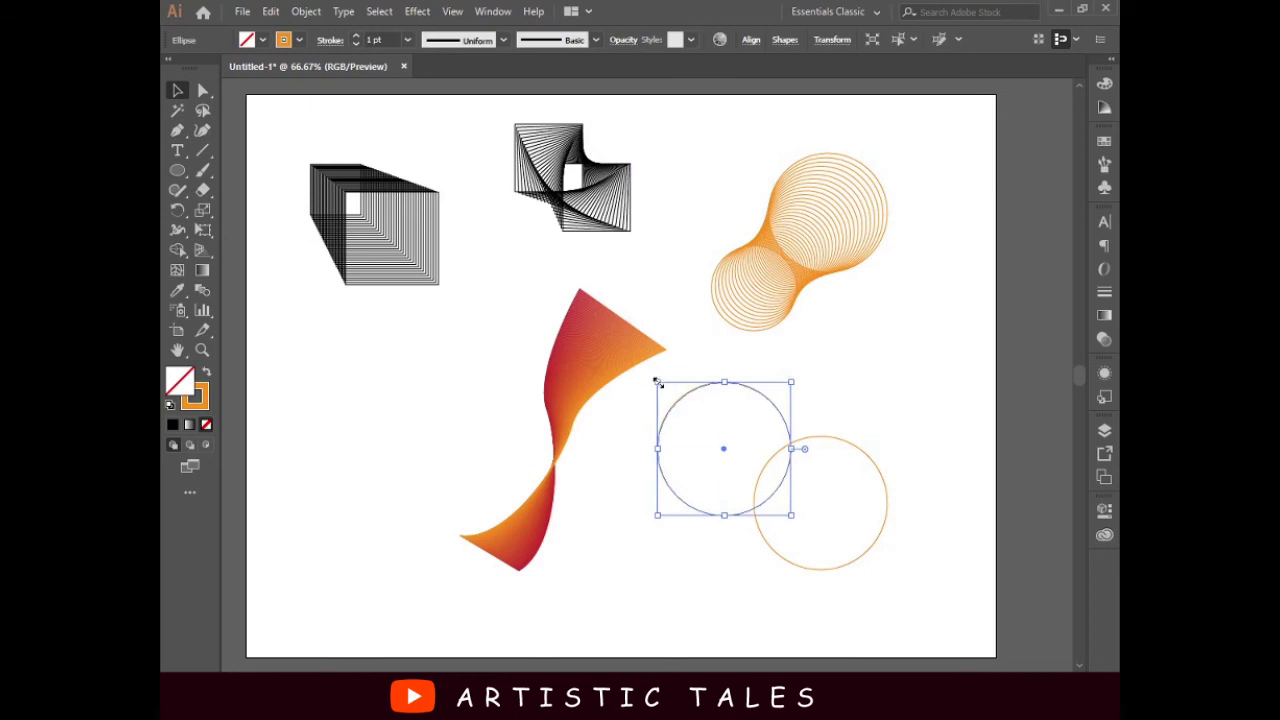
{"action": "mouse_move", "coordinate": [658, 382]}
{"action": "left_mouse_down"}
{"action": "mouse_move", "coordinate": [705, 423]}
{"action": "mouse_move", "coordinate": [688, 406]}
{"action": "left_mouse_up"}
Give the small circle a blue outline
{"action": "left_click", "coordinate": [299, 40]}
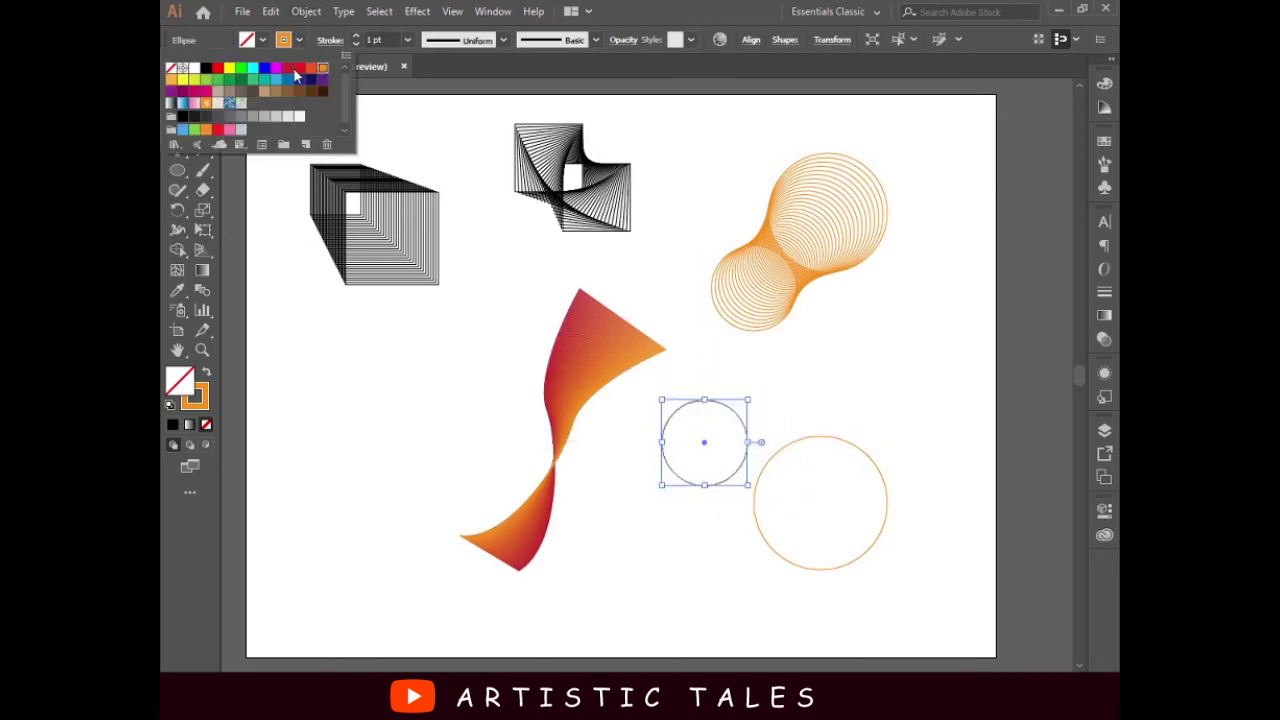
{"action": "left_click", "coordinate": [296, 75]}
{"action": "left_click", "coordinate": [960, 377]}
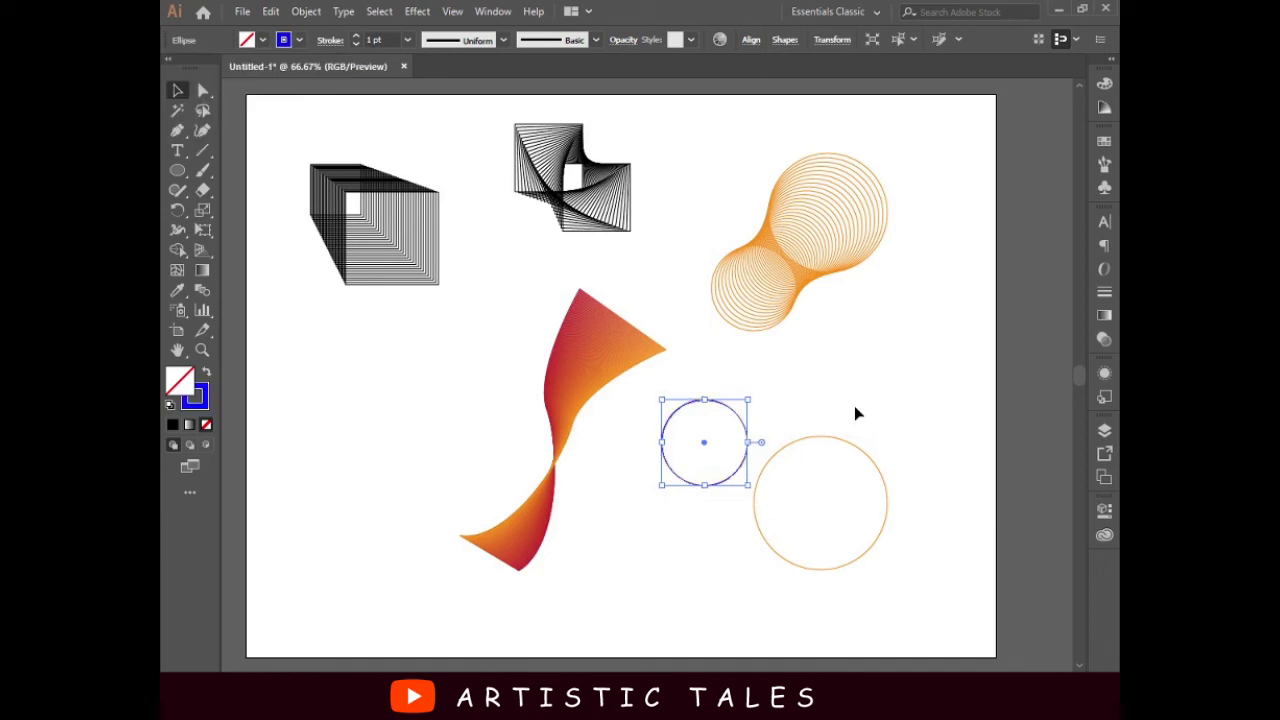
{"action": "left_click", "coordinate": [822, 437]}
Blend the blue and orange circles with Smooth Color spacing
{"action": "left_click", "coordinate": [200, 286]}
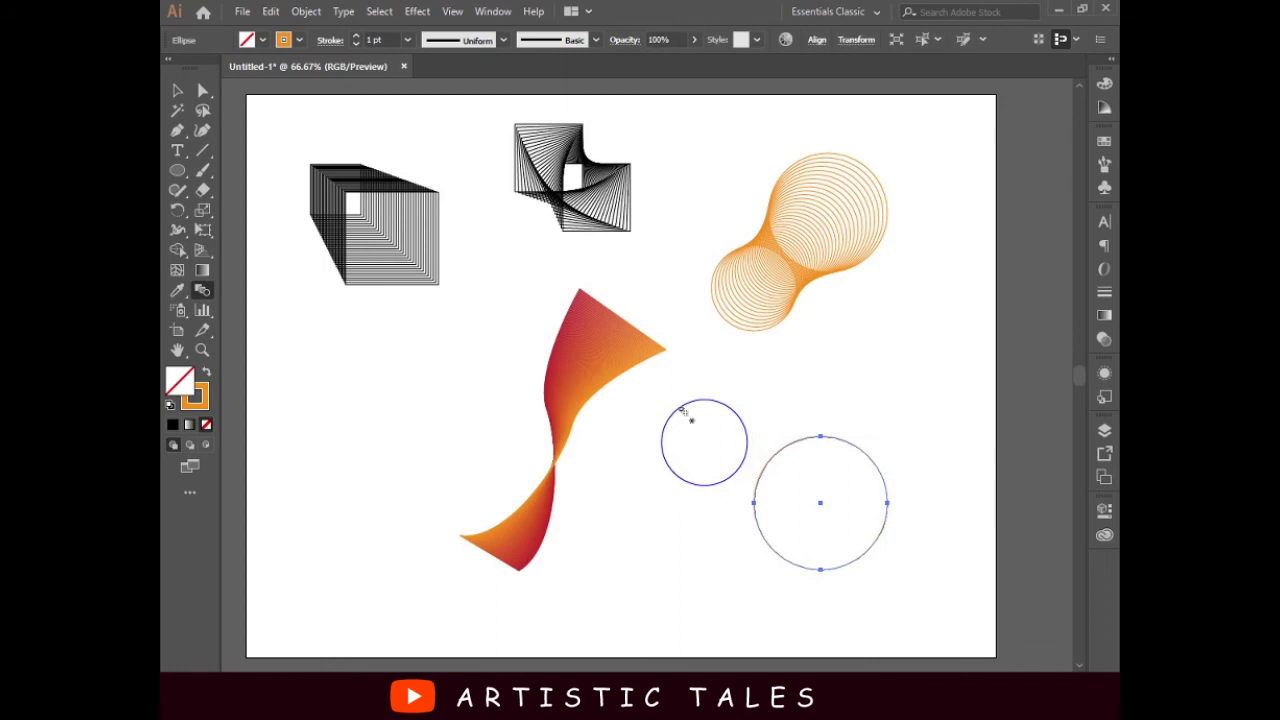
{"action": "left_click", "coordinate": [820, 438]}
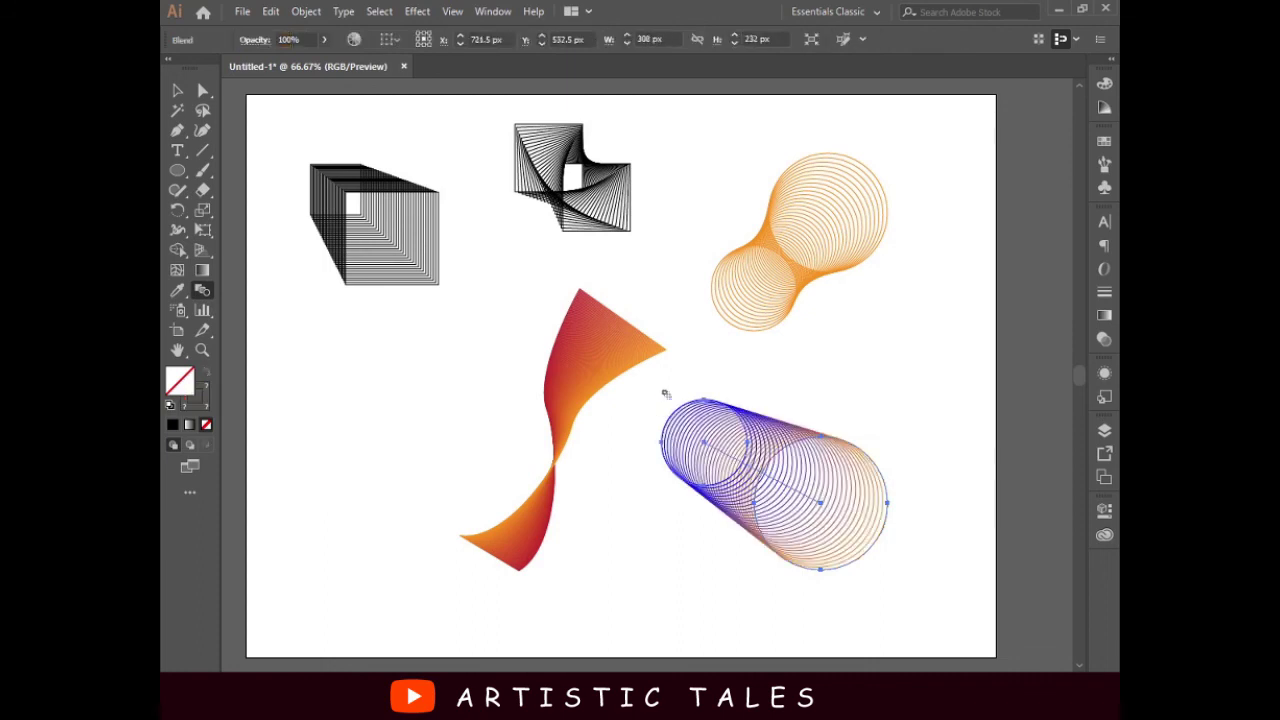
{"action": "double_click", "coordinate": [201, 290]}
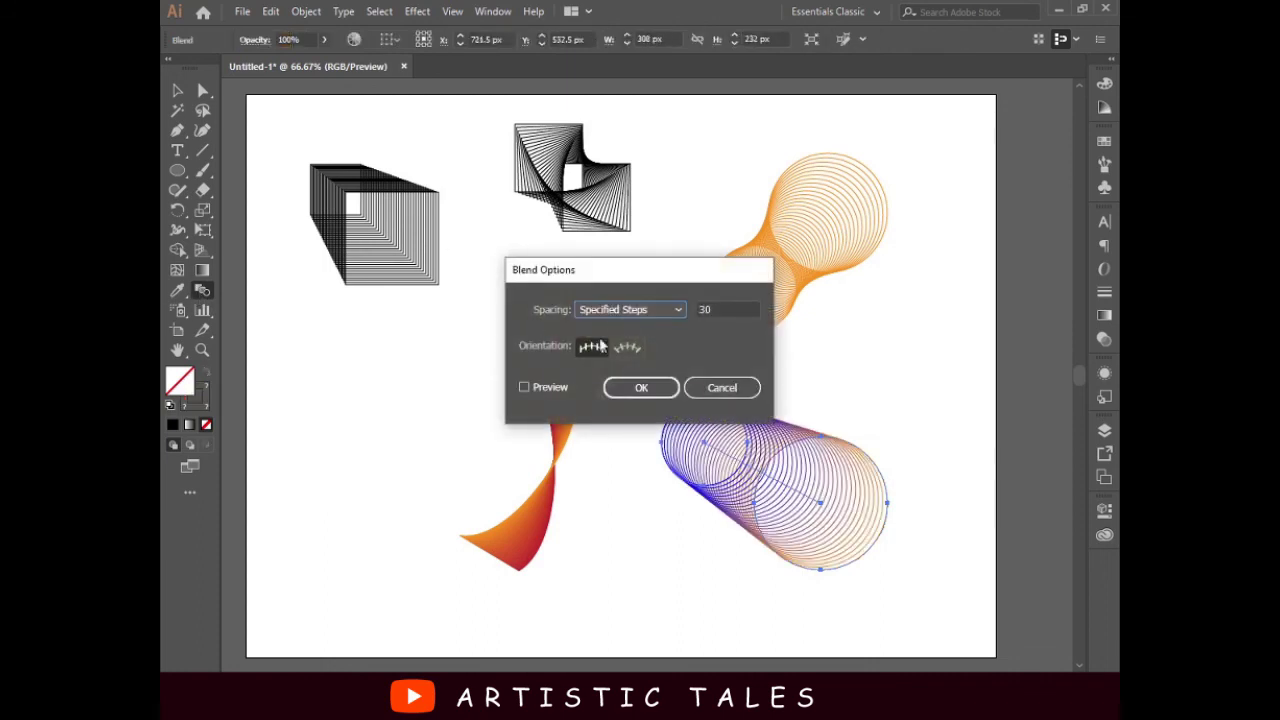
{"action": "left_click", "coordinate": [628, 312]}
{"action": "left_click", "coordinate": [641, 387]}
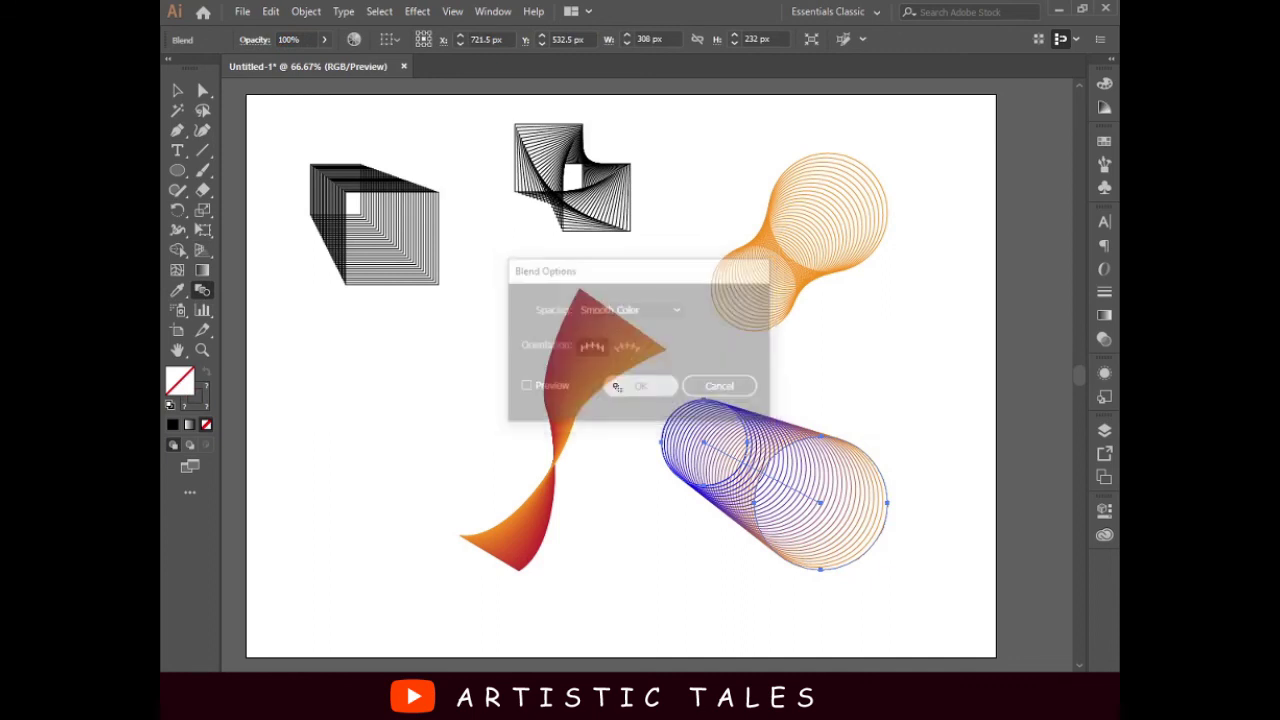
Move the tube blend up-right and nudge the circle blend slightly up
{"action": "left_click", "coordinate": [957, 526]}
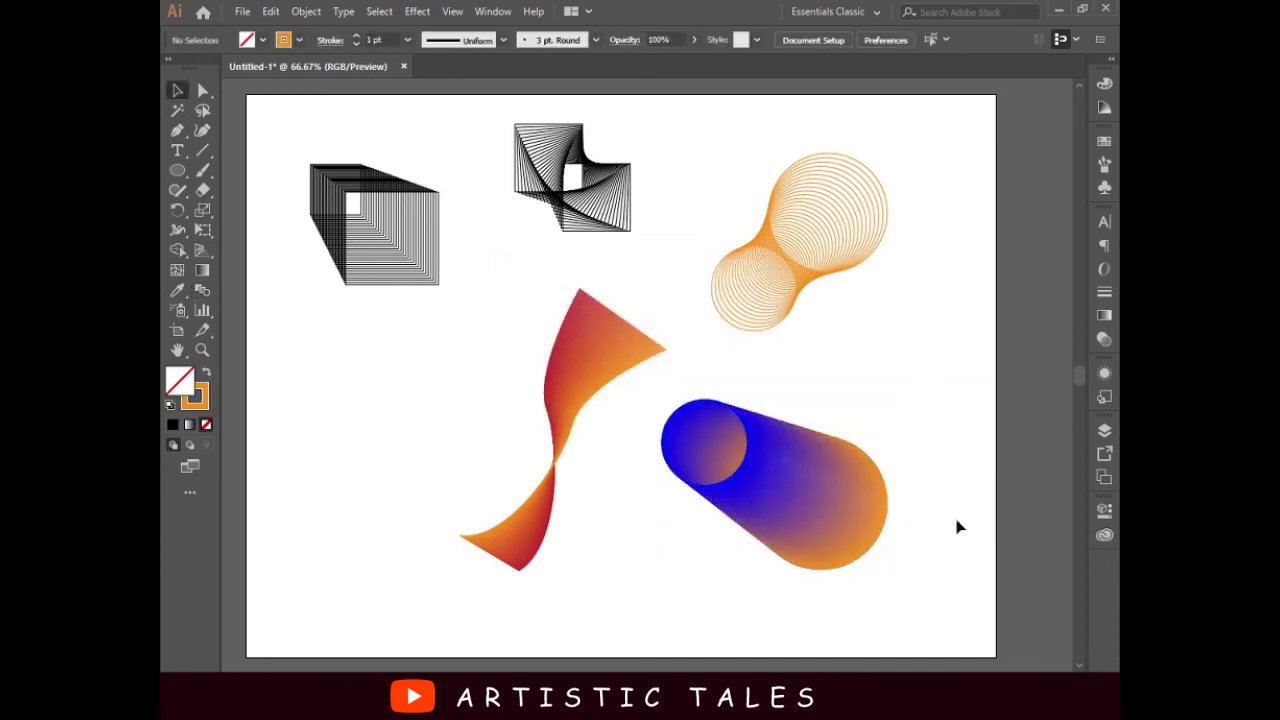
{"action": "left_click_drag", "start_coordinate": [805, 450], "coordinate": [855, 418]}
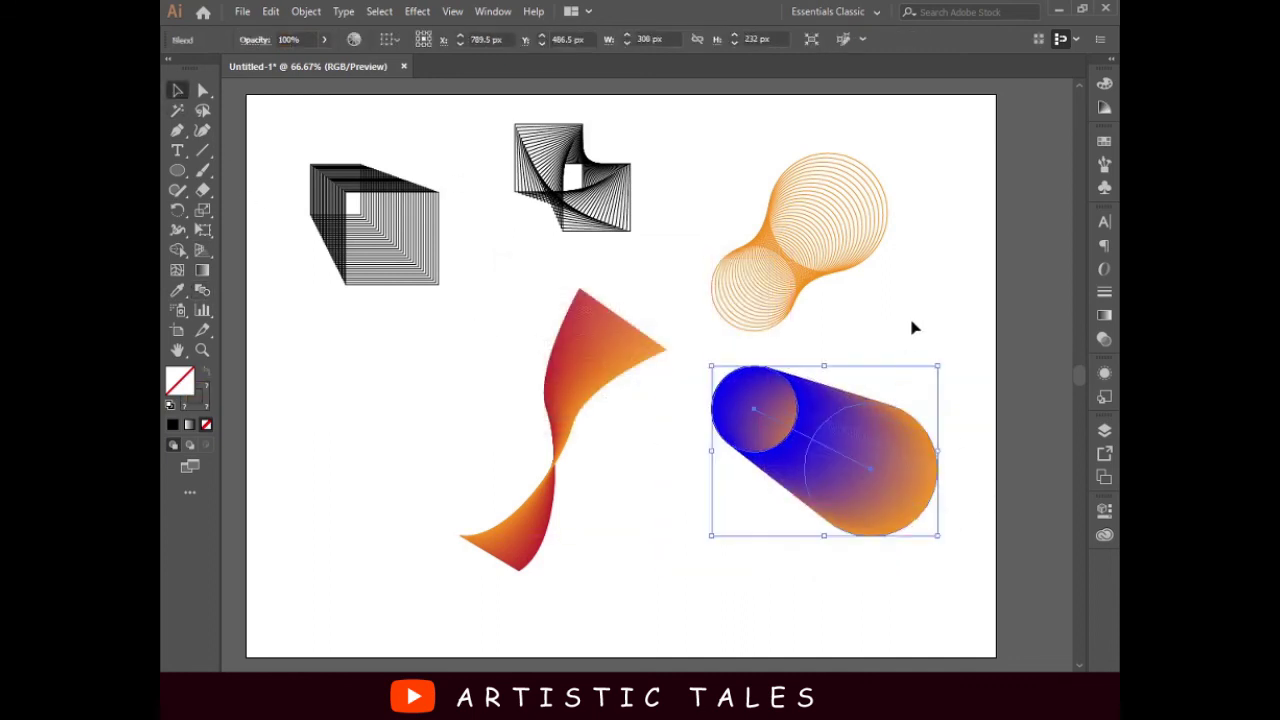
{"action": "left_click_drag", "start_coordinate": [814, 251], "coordinate": [828, 230]}
{"action": "left_click", "coordinate": [705, 305]}
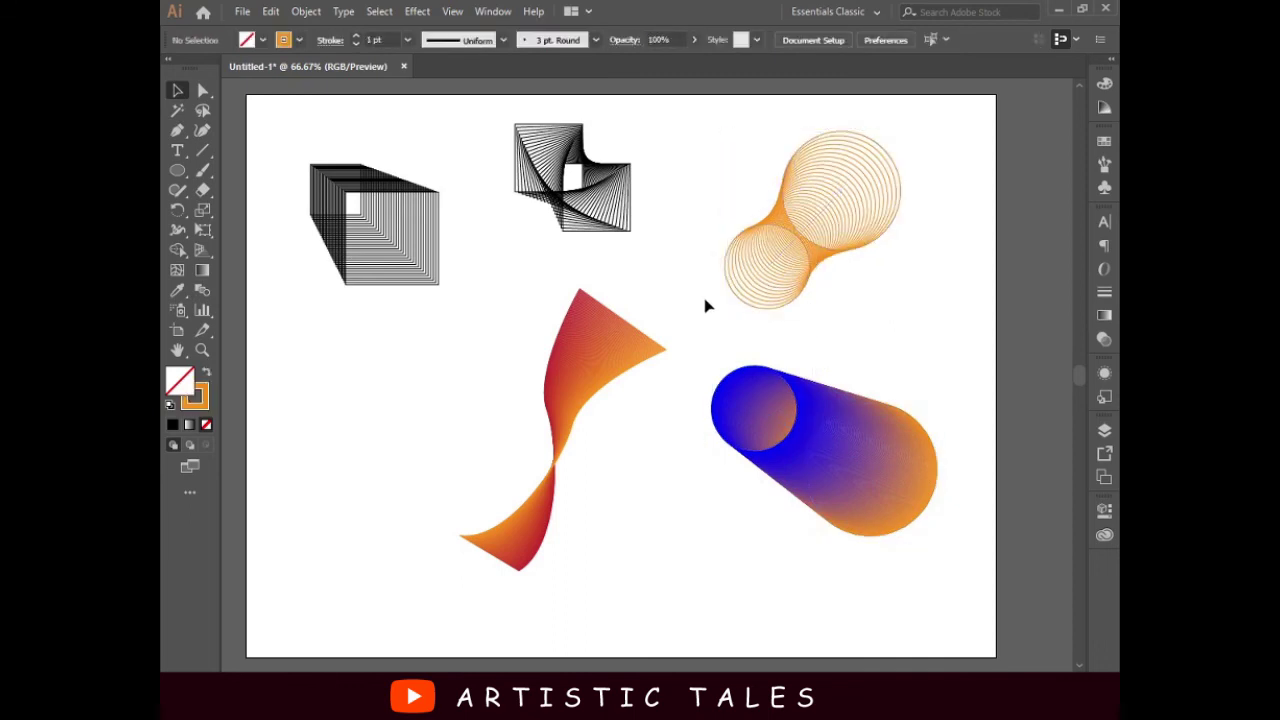